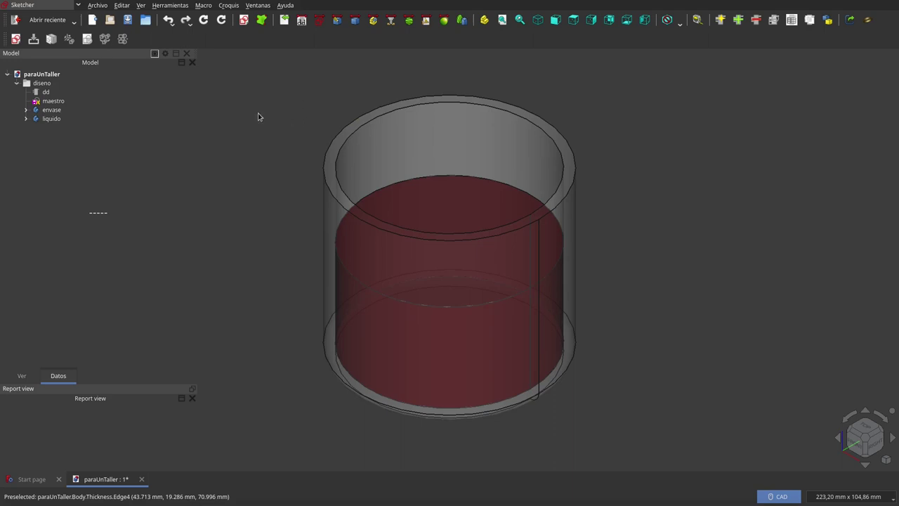
- Create a new empty document, Unnamed1, next to the cup model
left_click(92, 19)
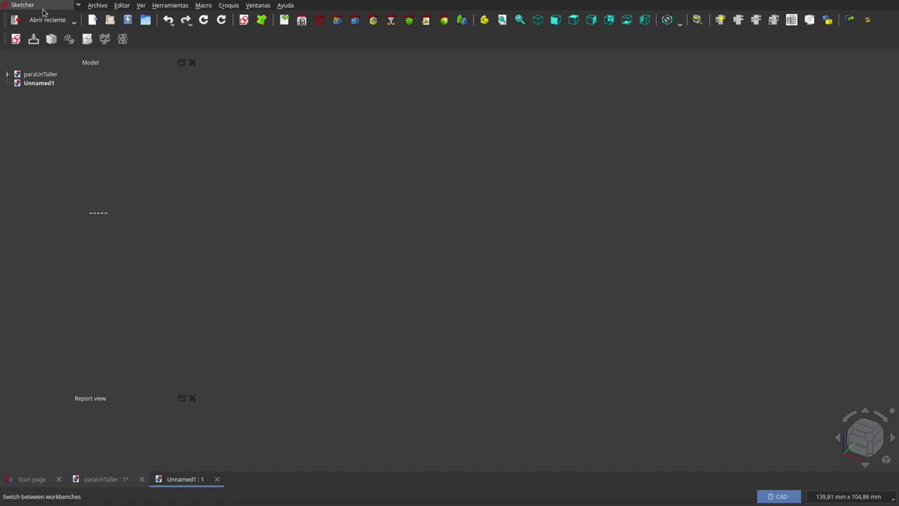
- In the DynamicData workbench, add a DynamicData object 'dd' to Unnamed1, then deselect it
left_click(301, 20)
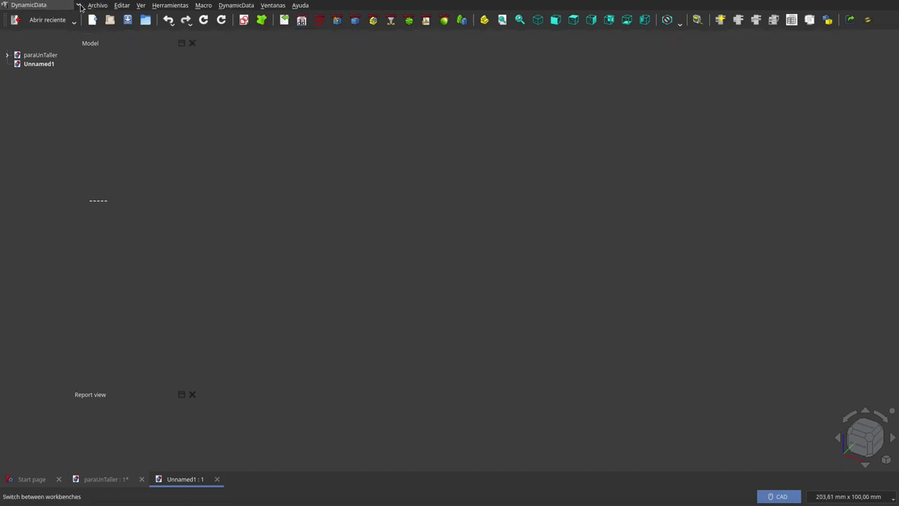
left_click(79, 7)
left_click(79, 7)
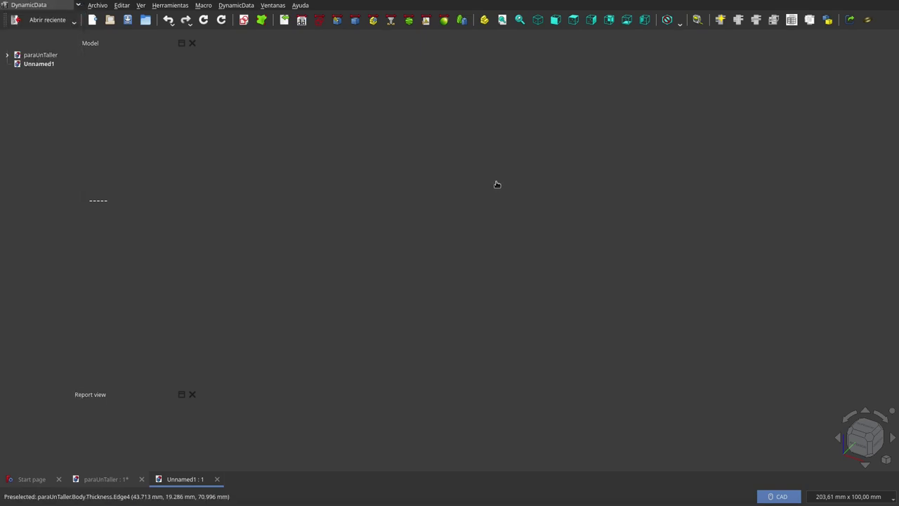
left_click(717, 25)
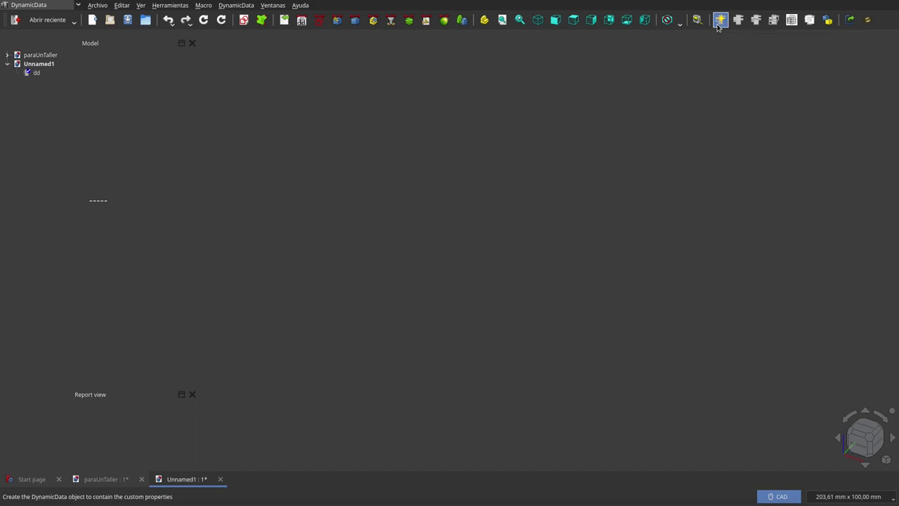
mouse_move(92, 205)
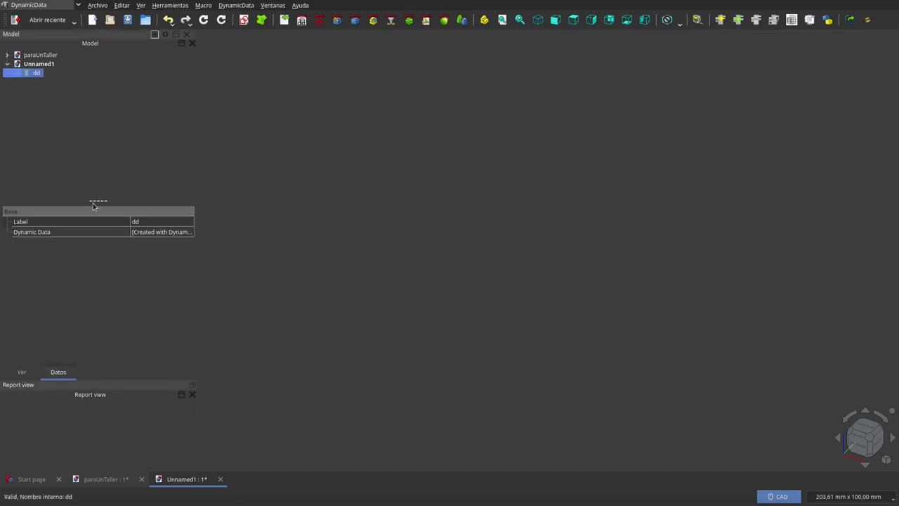
left_click_drag(94, 201, 85, 244)
left_click(84, 245)
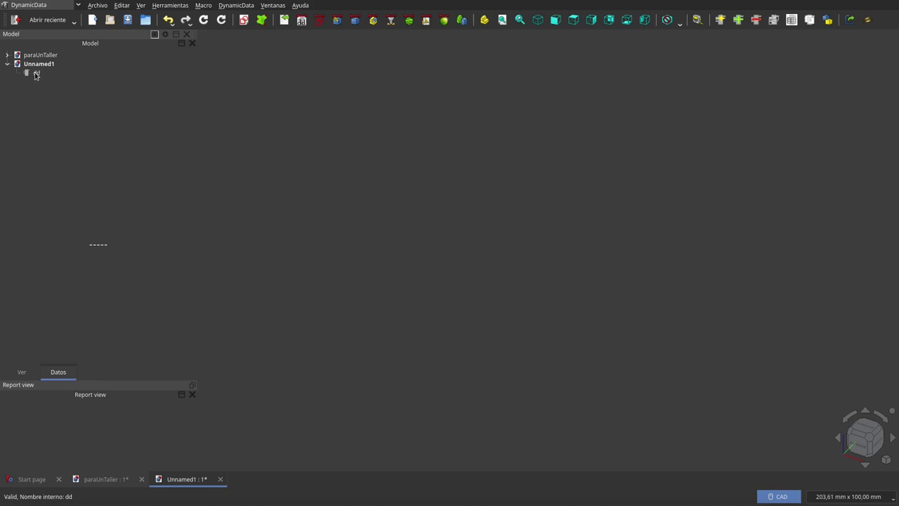
- Start a new Sketcher sketch on the XZ plane
left_click(337, 22)
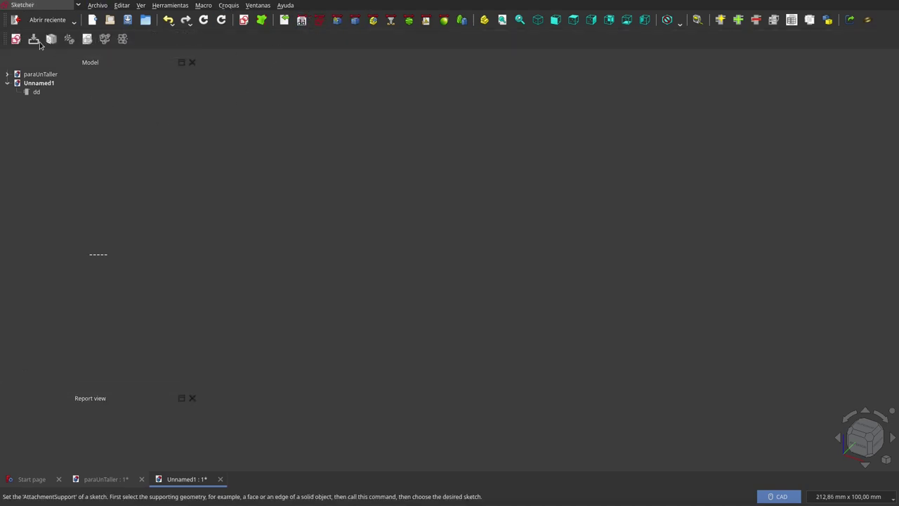
left_click(15, 39)
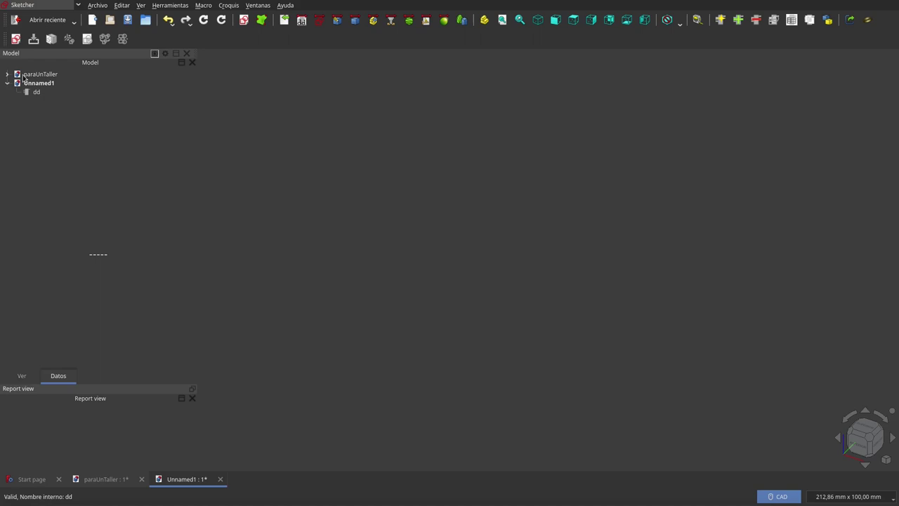
left_click(15, 40)
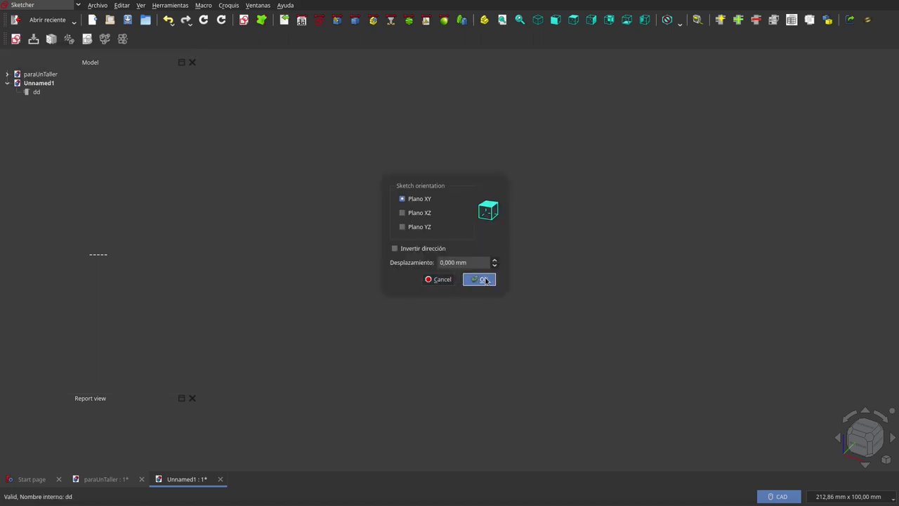
left_click(412, 212)
left_click(478, 278)
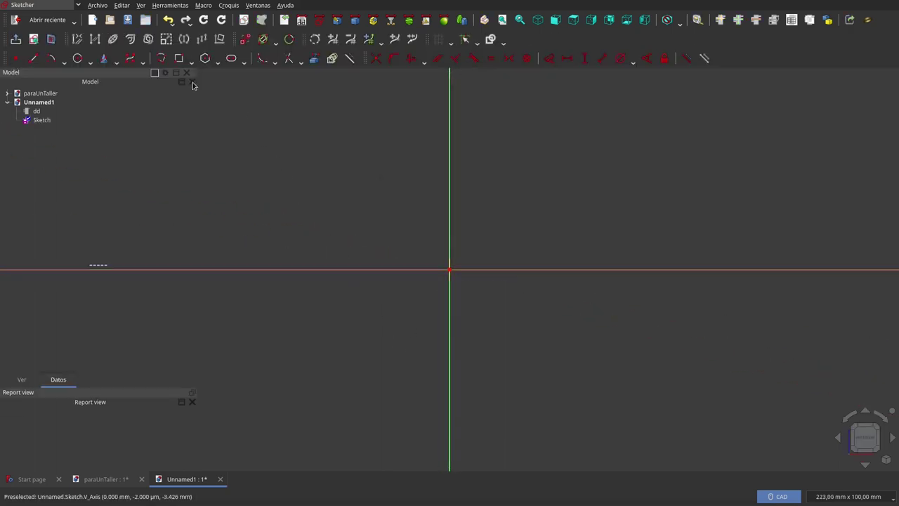
- Draw a rectangle of about 30 x 47 mm from the origin
left_click(178, 58)
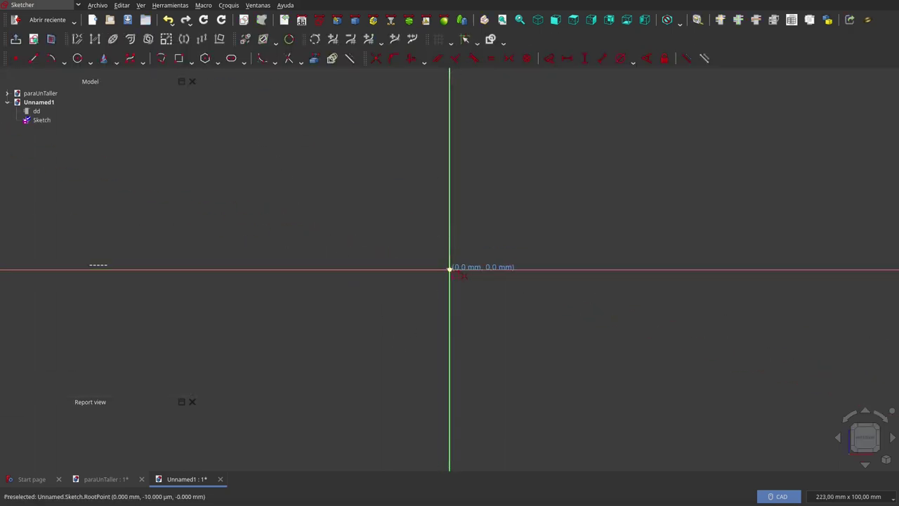
left_click(450, 269)
left_click(571, 80)
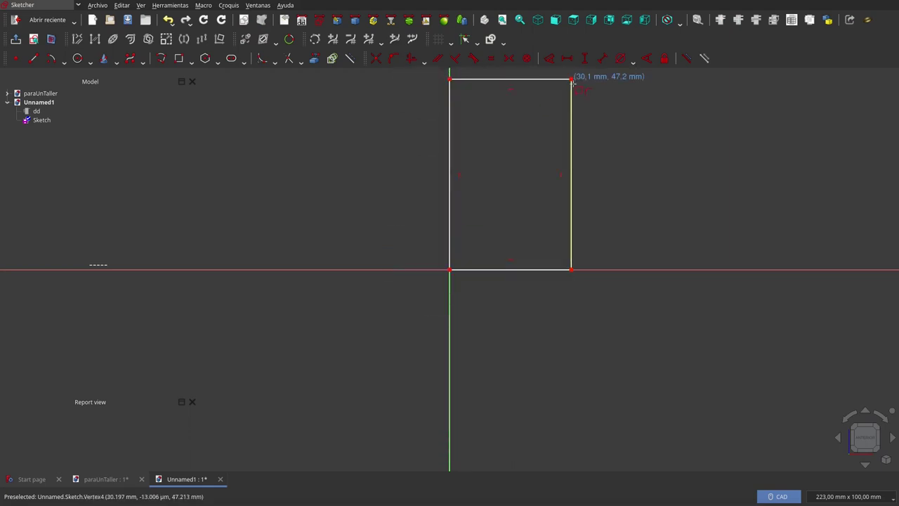
right_click(356, 123)
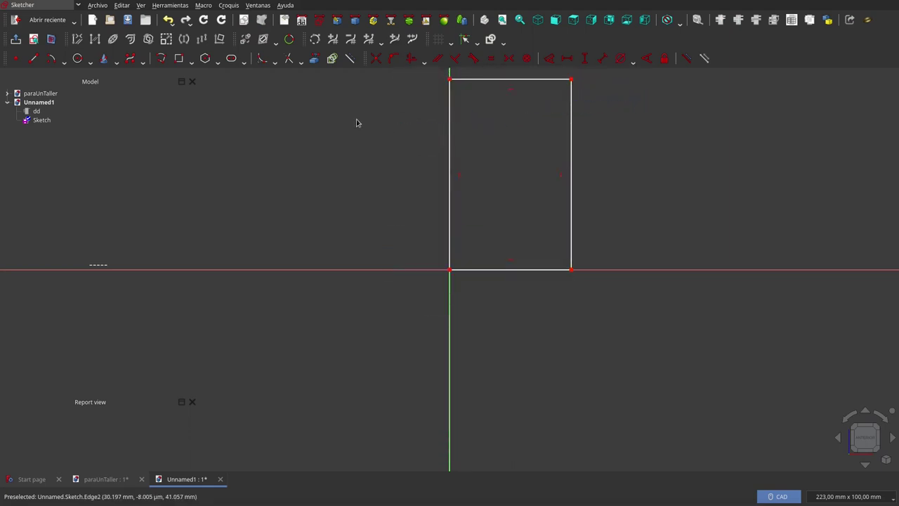
- Split both side edges partway up, join them with a horizontal line, and close the sketch
left_click(299, 61)
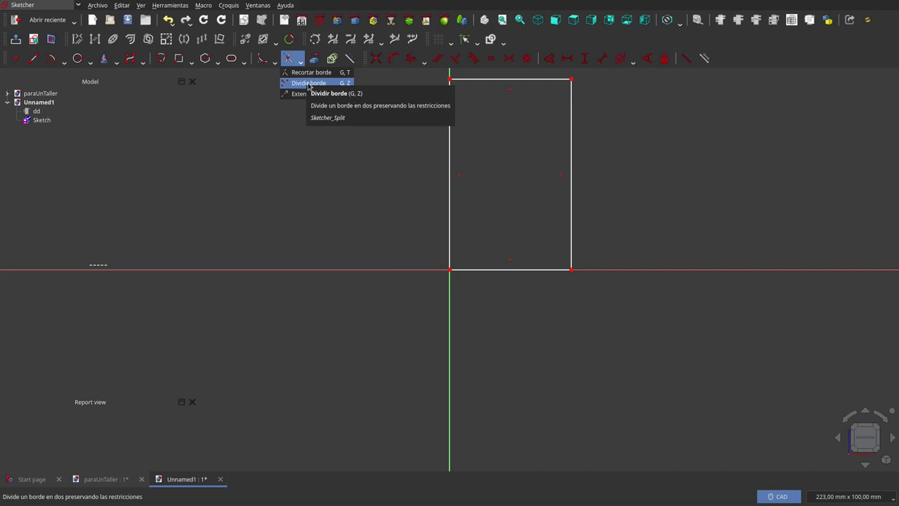
left_click(308, 83)
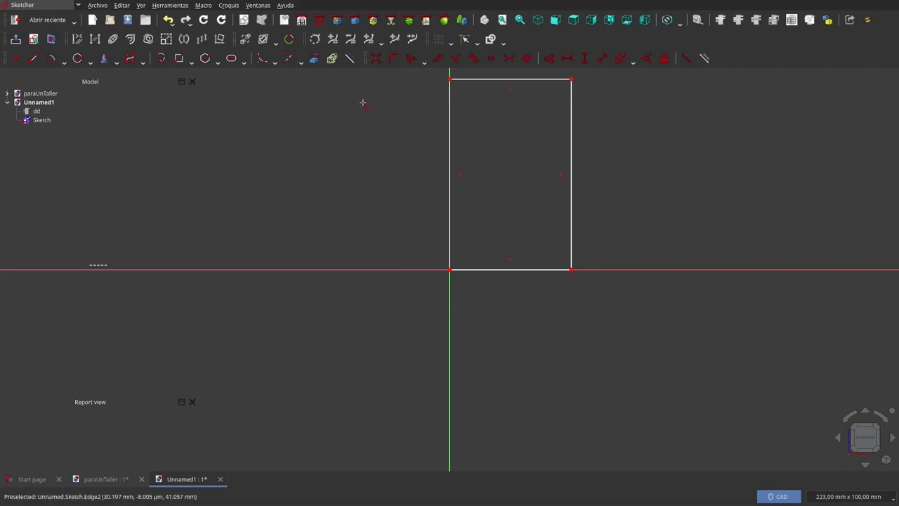
left_click(450, 159)
left_click(572, 160)
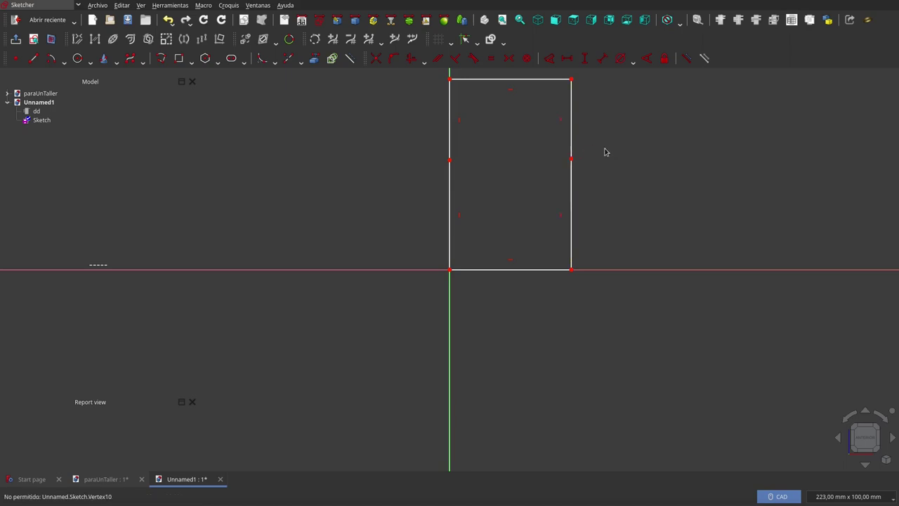
left_click(449, 161)
left_click(571, 160)
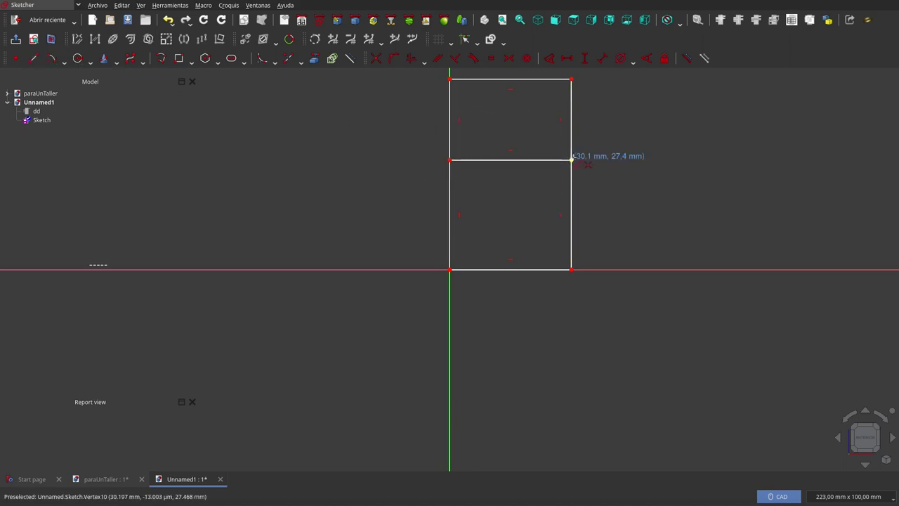
right_click(589, 148)
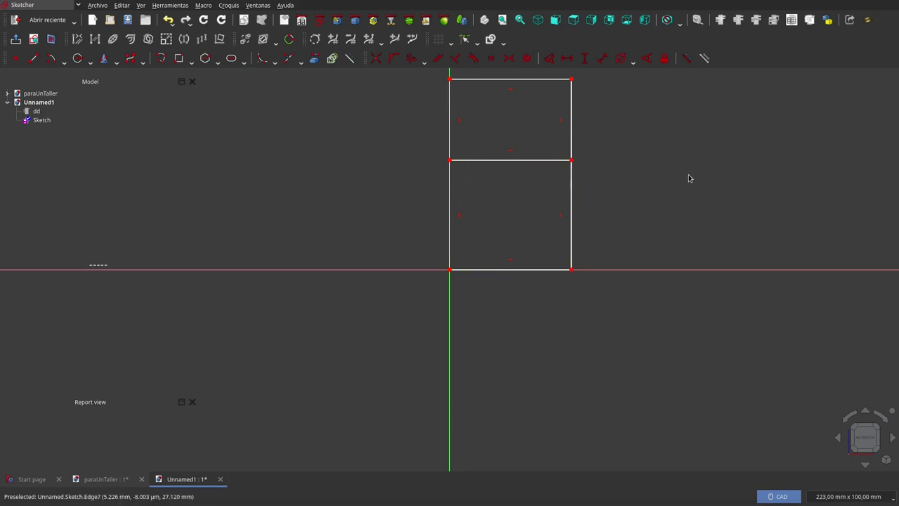
mouse_move(889, 104)
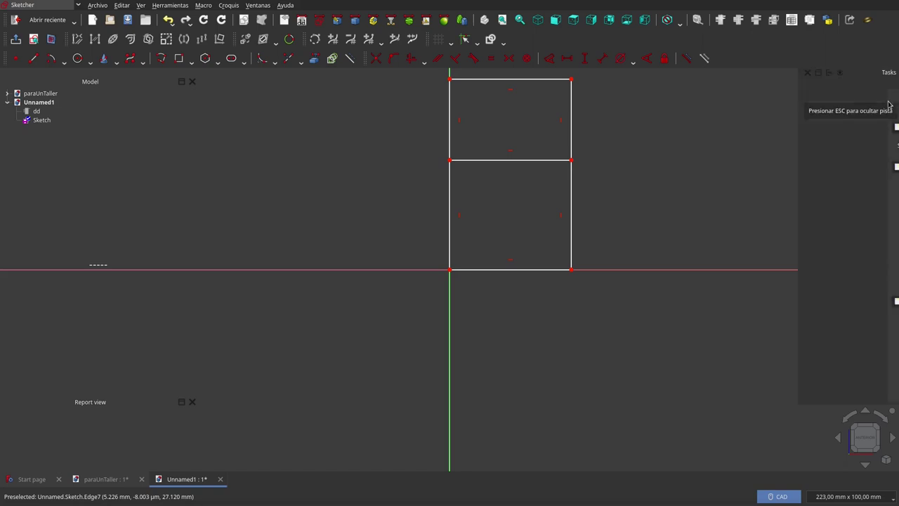
left_click(857, 103)
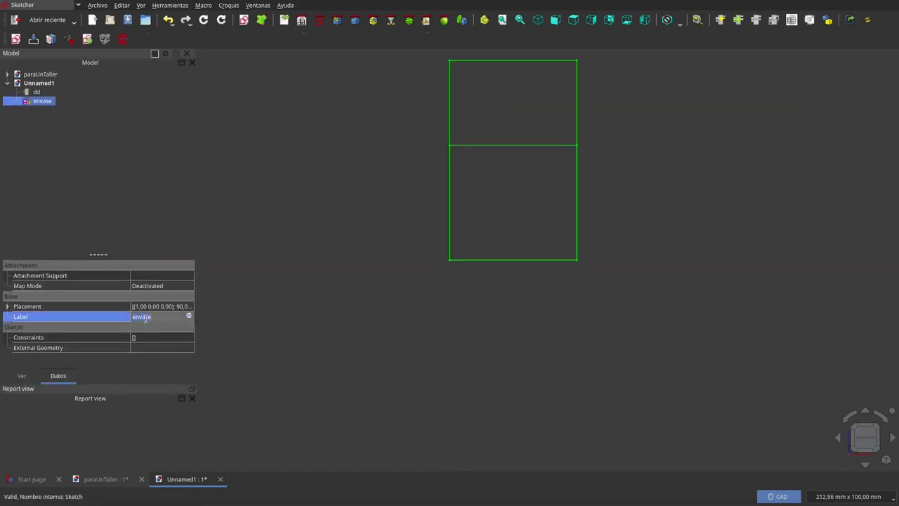
- Set the sketch's Label to 'maestro' and deselect it
type("mas")
type("estro")
key("Return")
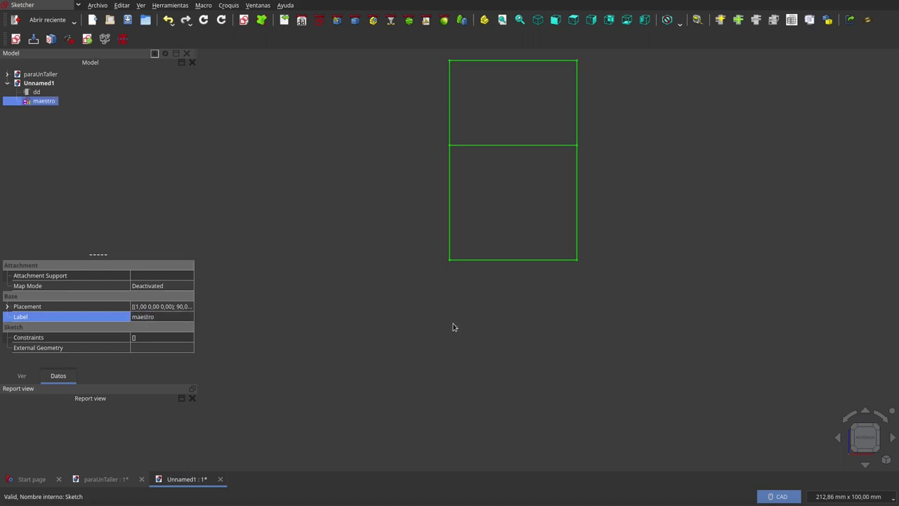
scroll(571, 257, "down", 1)
scroll(559, 71, "up", 1)
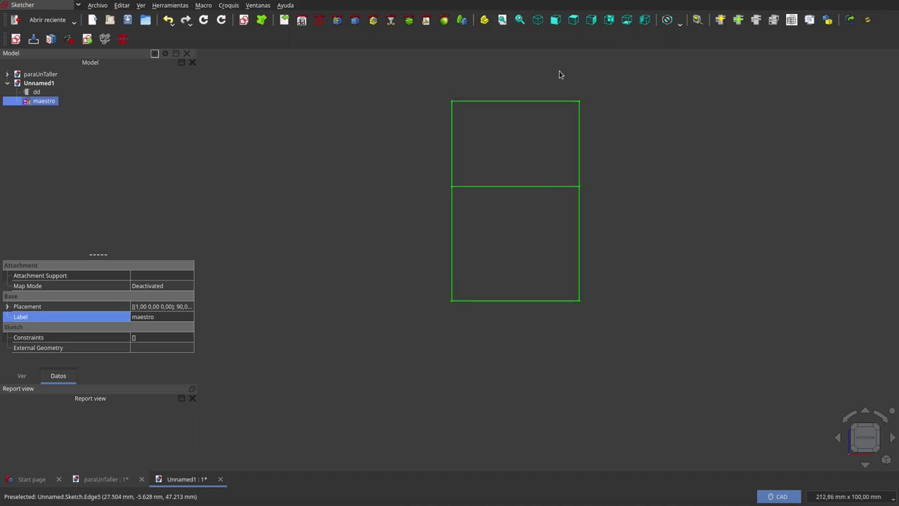
scroll(559, 71, "up", 1)
left_click(522, 177)
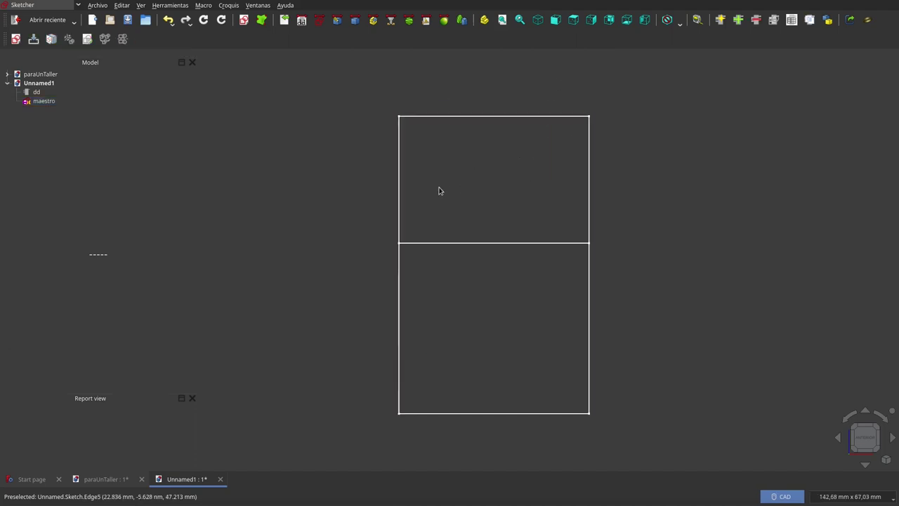
scroll(528, 298, "up", 1)
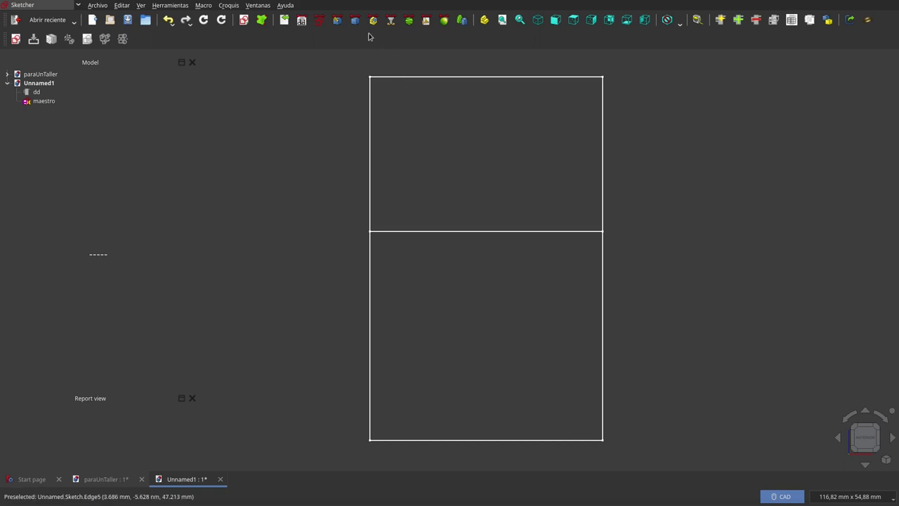
- In Part Design, create a new body in Unnamed1 and relabel it from Cuerpo to 'envase'
left_click(337, 20)
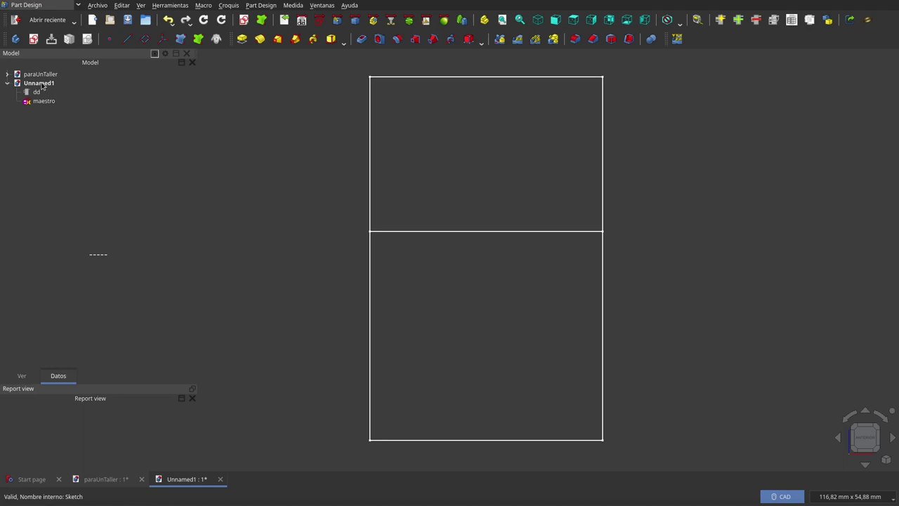
left_click(39, 83)
left_click(15, 39)
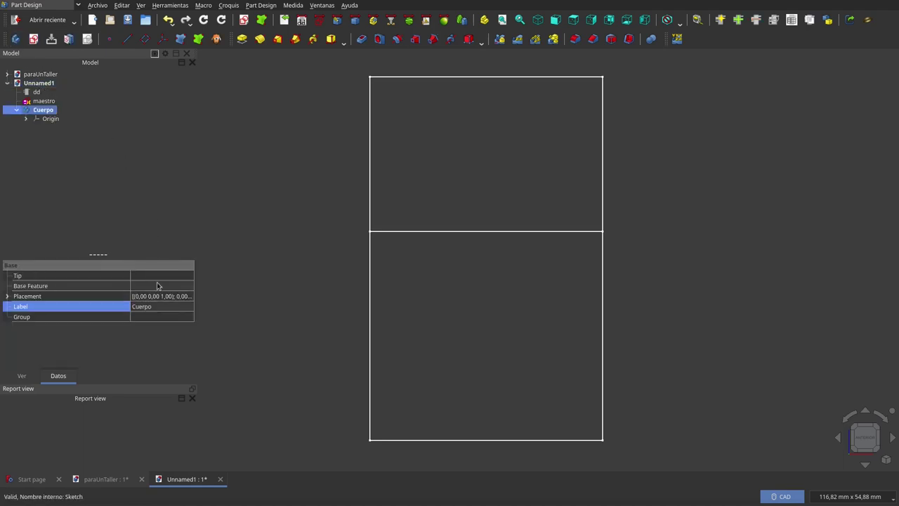
left_click(152, 307)
type("en")
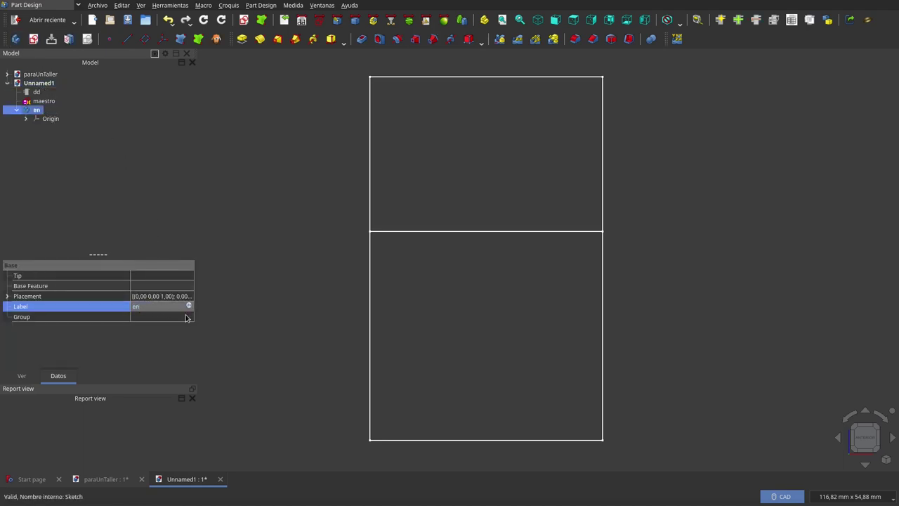
type("vase")
left_click(302, 314)
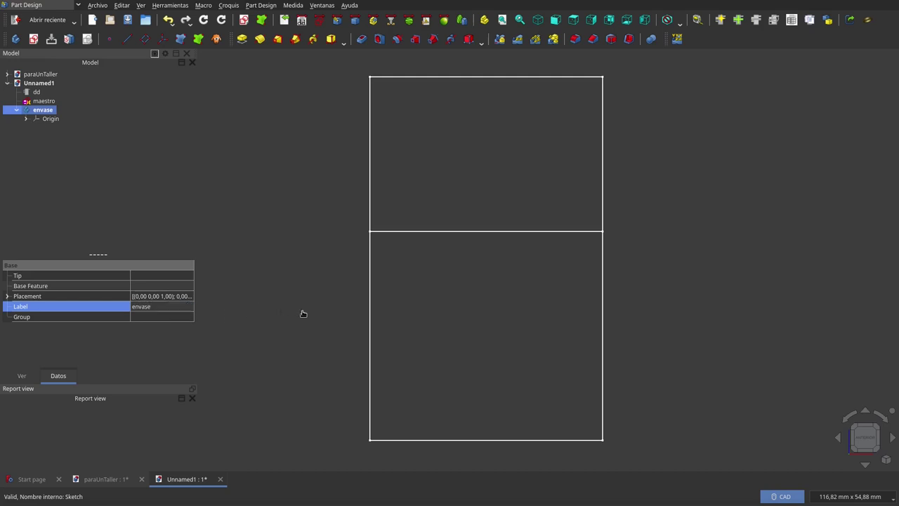
scroll(569, 125, "down", 1)
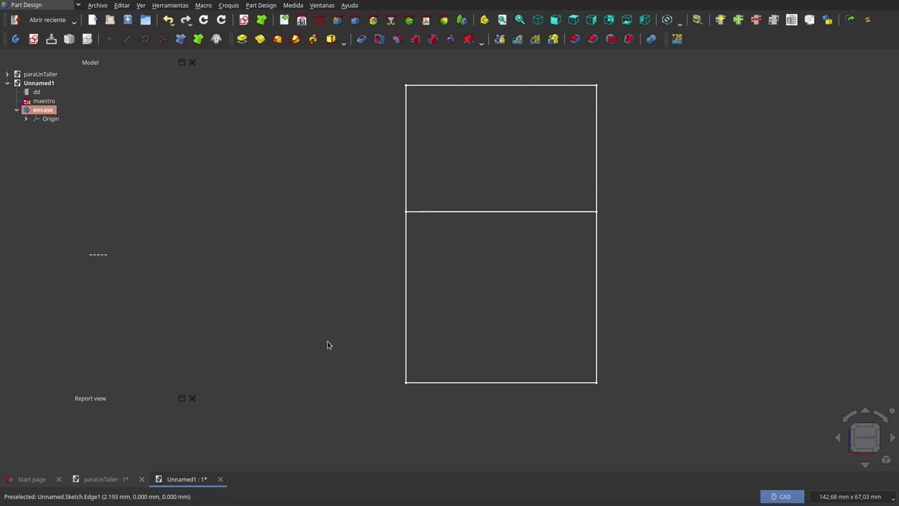
- Using box selection, select the outer edges of both sketch rectangles, leaving out the middle line
left_click(120, 7)
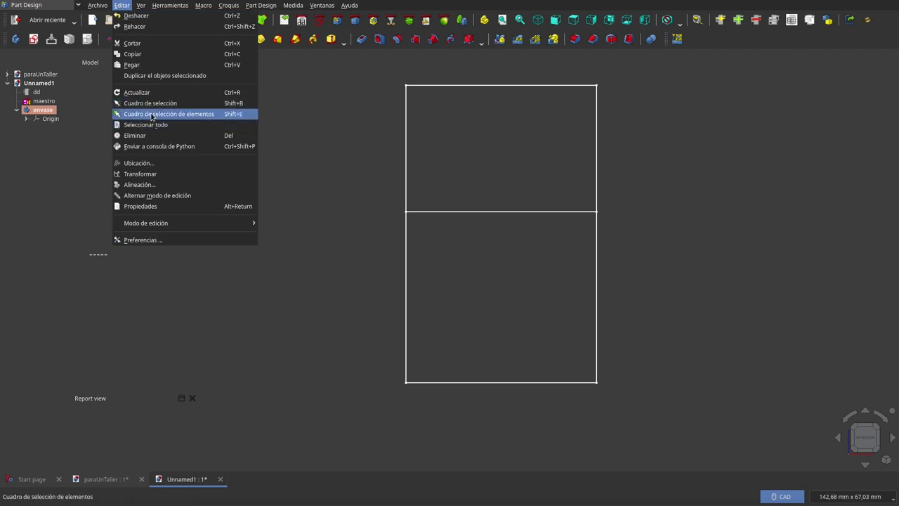
left_click(238, 116)
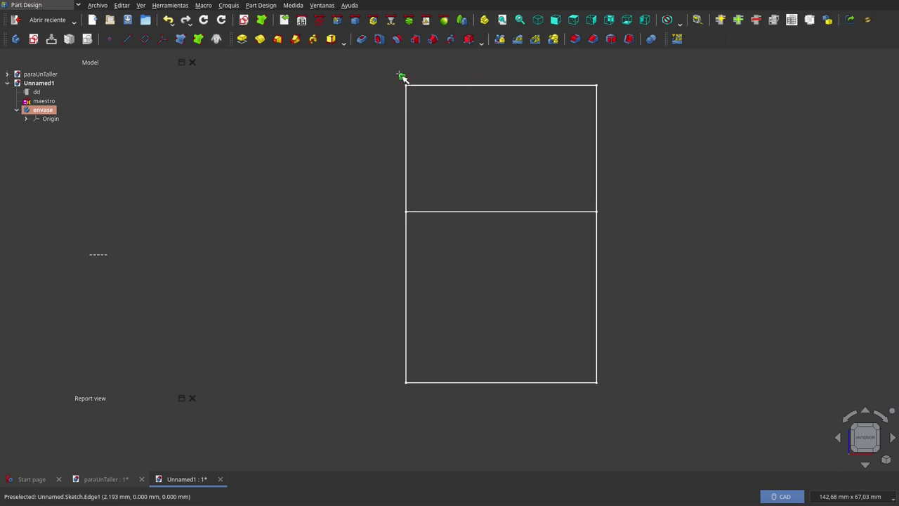
left_click_drag(398, 75, 615, 99)
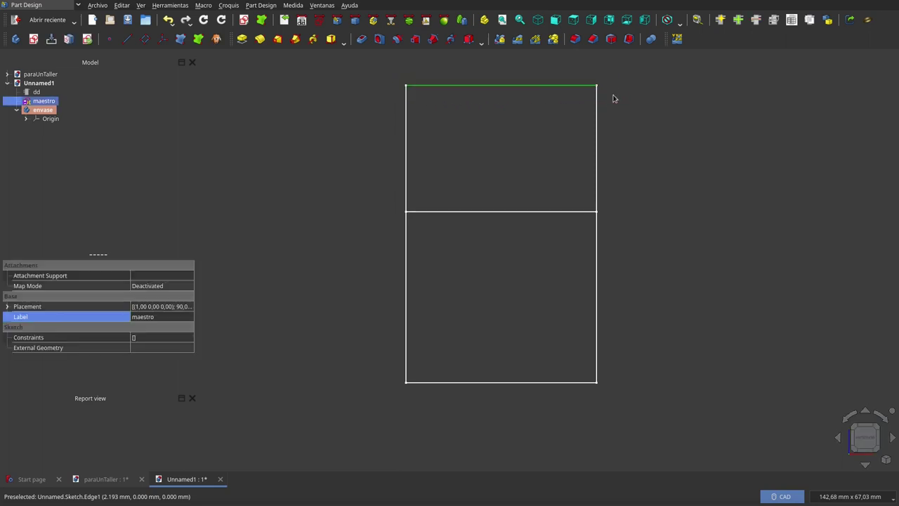
left_click(576, 87)
left_click(647, 142)
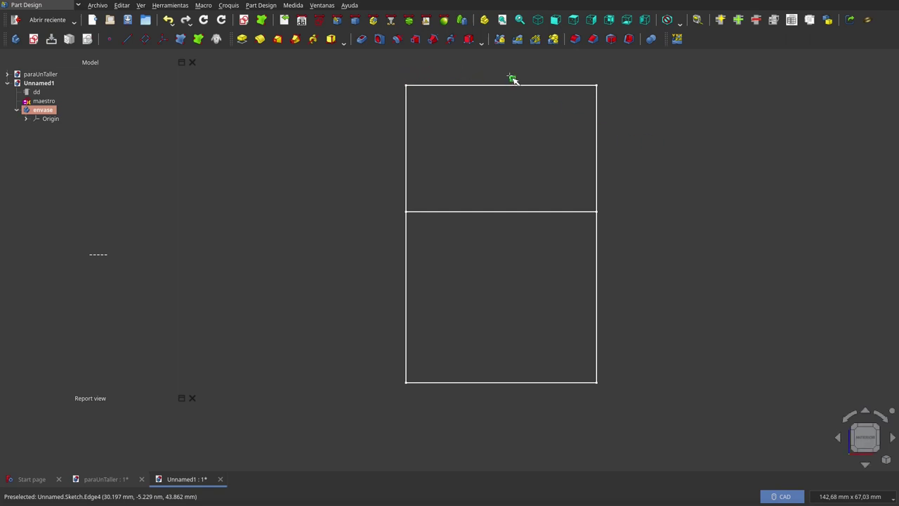
mouse_move(616, 69)
left_mouse_down()
mouse_move(546, 139)
mouse_move(376, 134)
left_mouse_up()
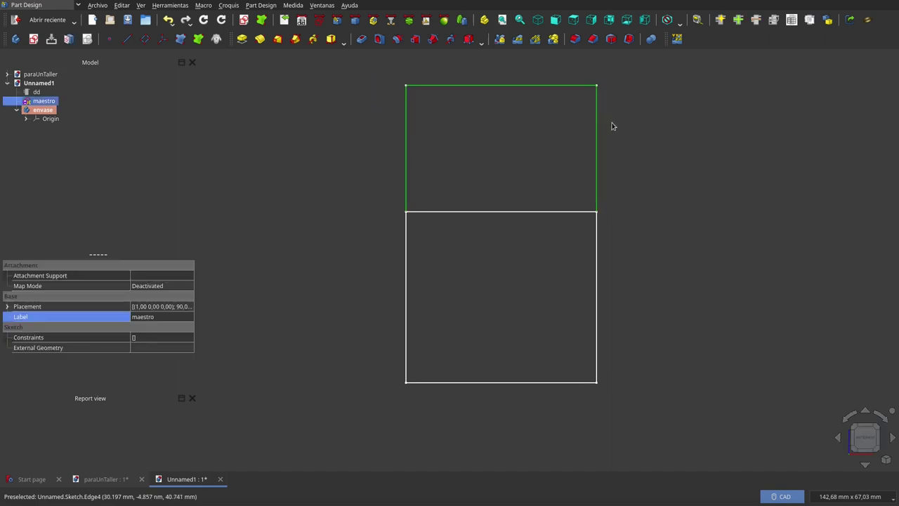
left_click(649, 185)
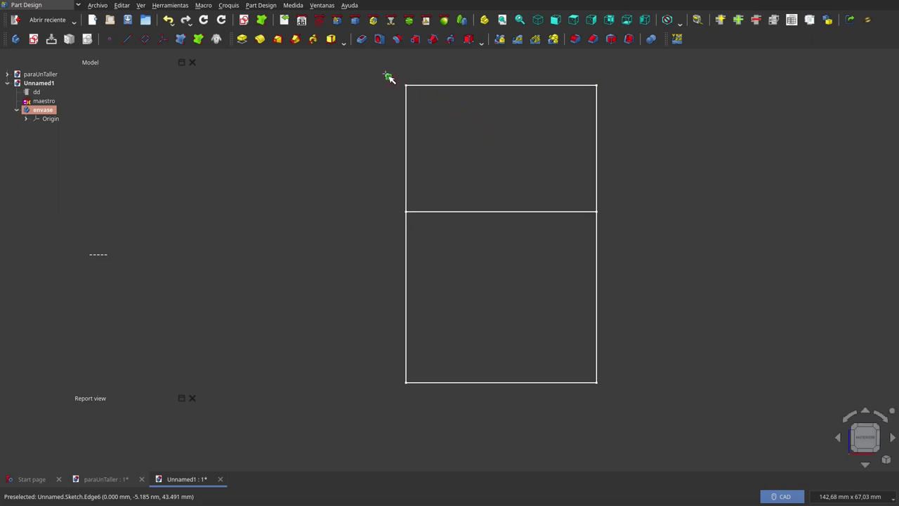
mouse_move(385, 74)
left_mouse_down()
mouse_move(631, 182)
mouse_move(629, 141)
mouse_move(602, 120)
mouse_move(615, 182)
left_mouse_up()
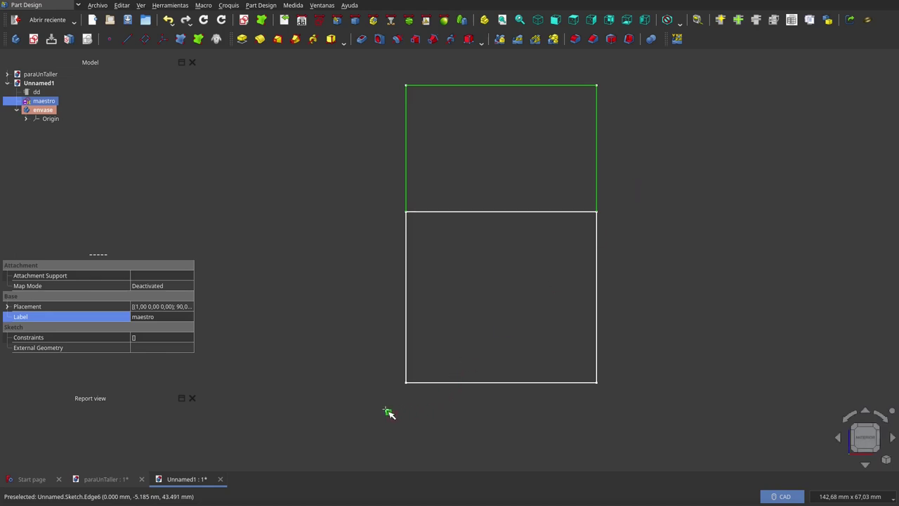
left_click_drag(387, 410, 626, 263)
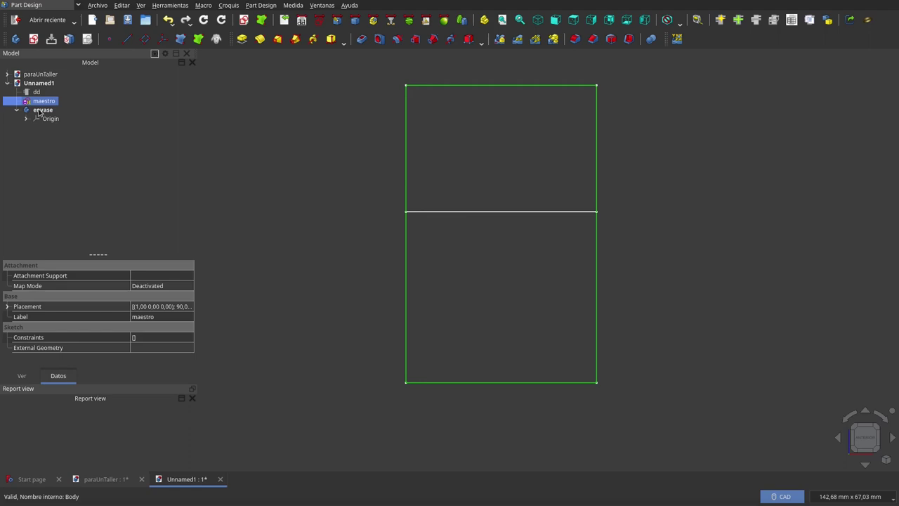
- Create a SubShapeBinder of the maestro outline in envase and set its Relative property to false
left_click(198, 40)
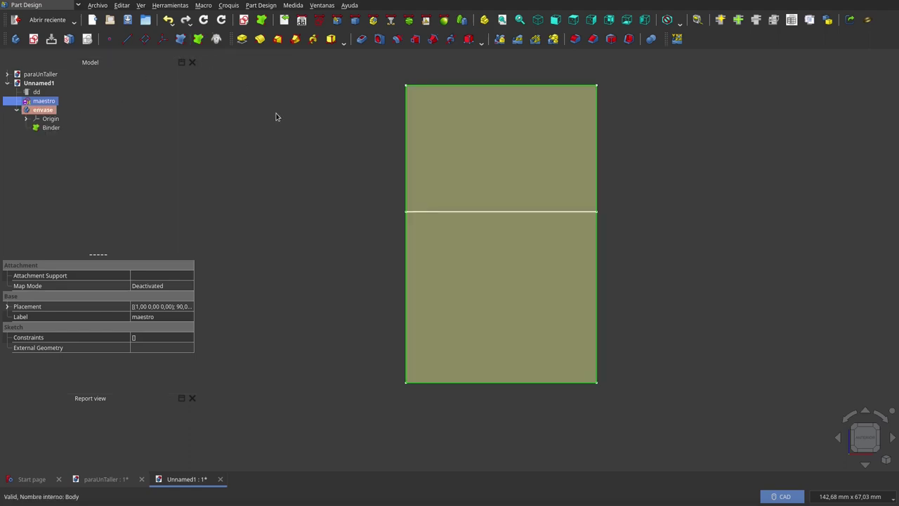
left_click(646, 250)
left_click(40, 103)
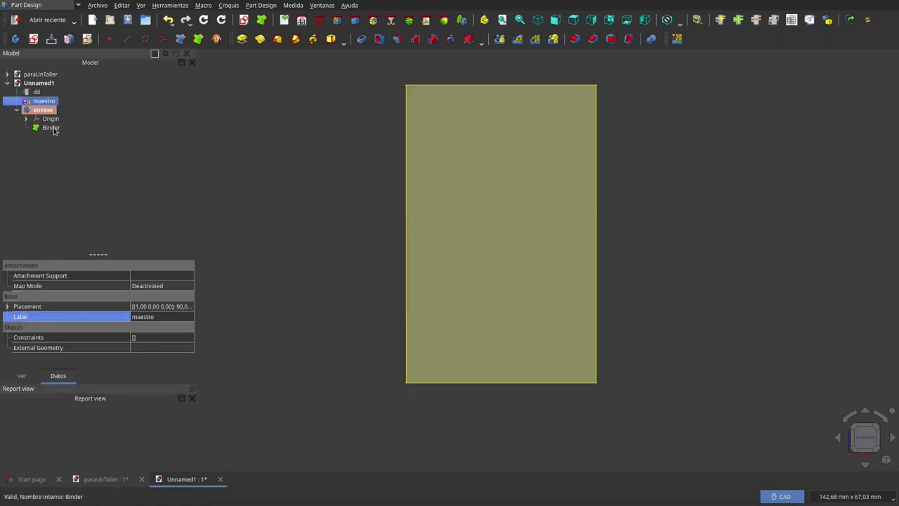
left_click(51, 127)
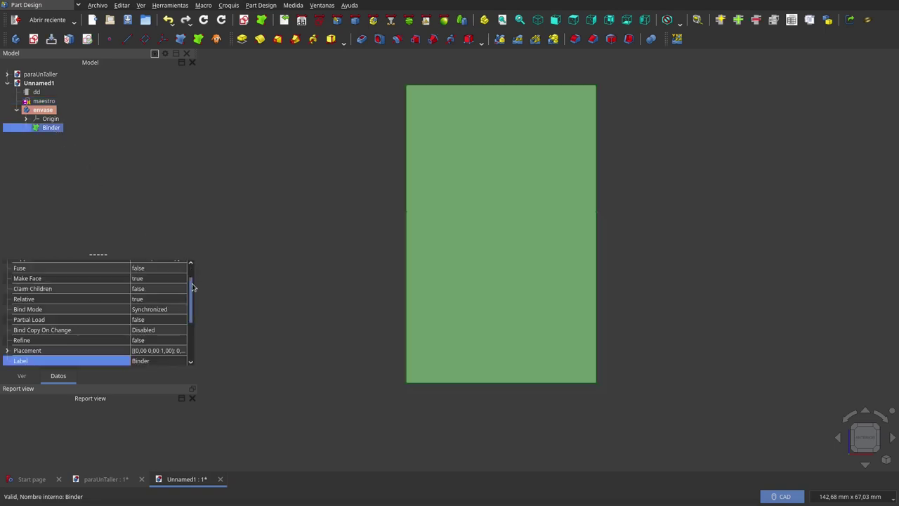
scroll(188, 288, "up", 1)
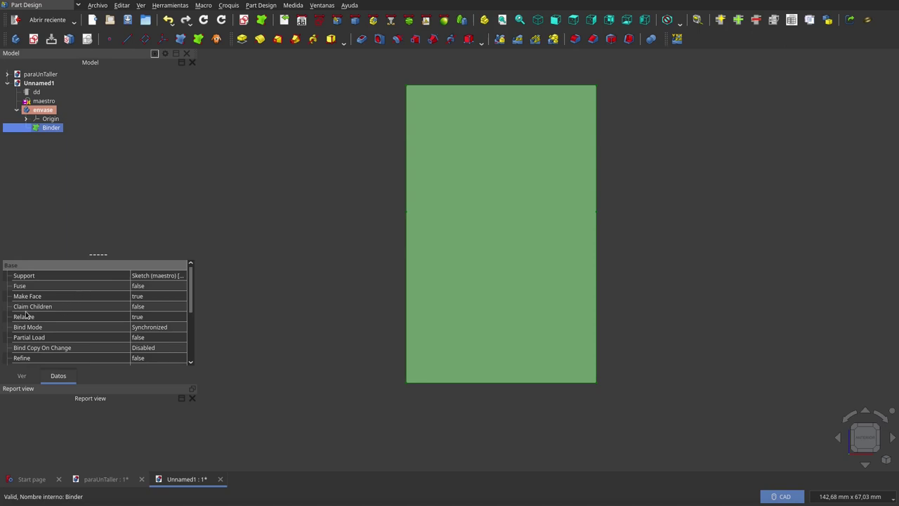
left_click(143, 321)
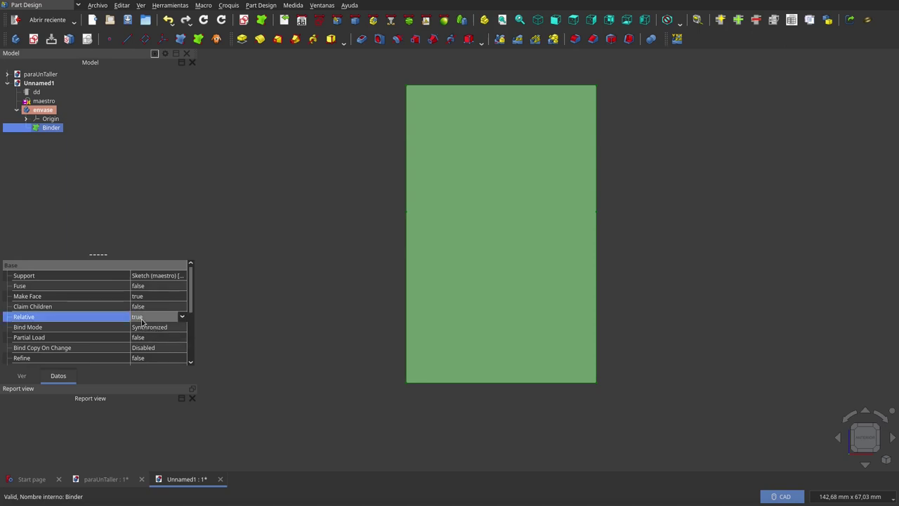
left_click(143, 322)
left_click(145, 306)
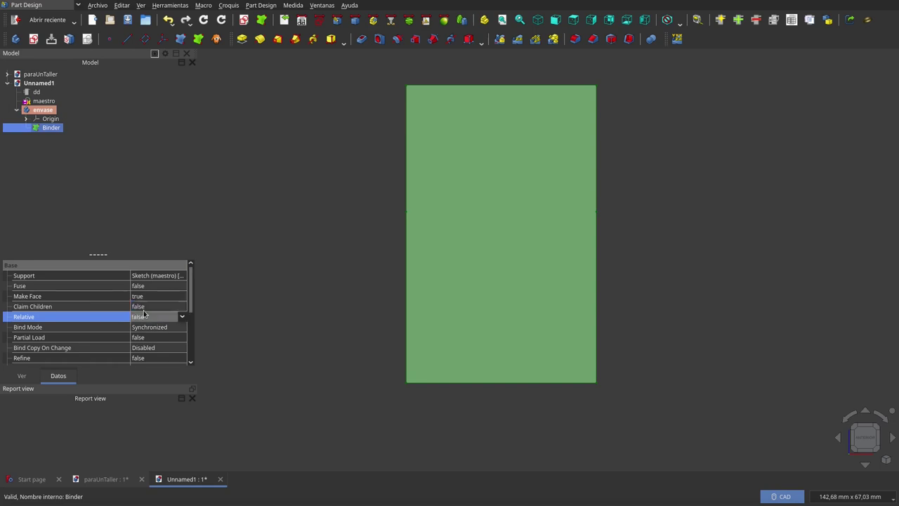
left_click(303, 229)
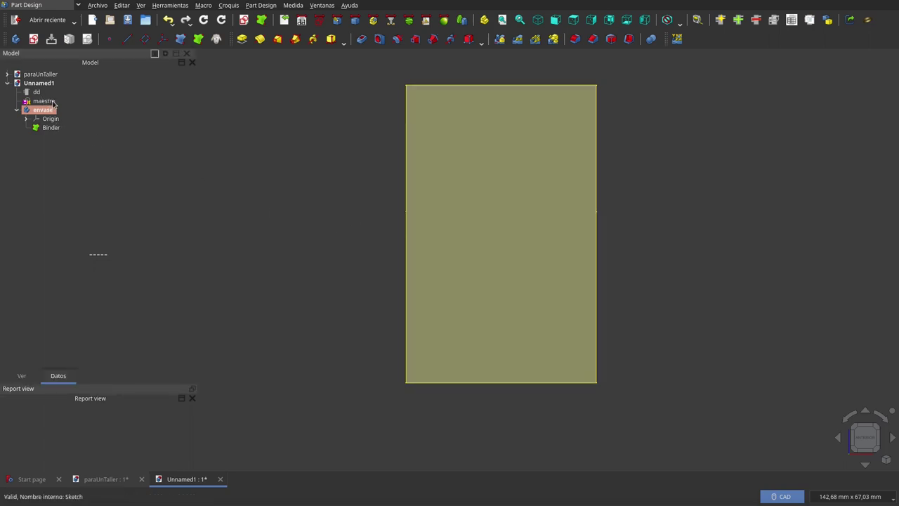
- Select the Binder face and start a Revolution from it
scroll(505, 66, "up", 2)
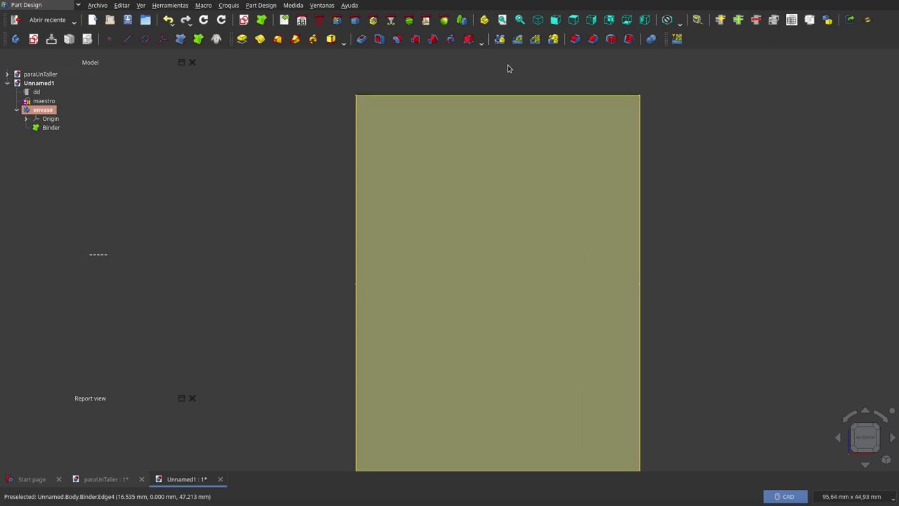
scroll(502, 69, "down", 2)
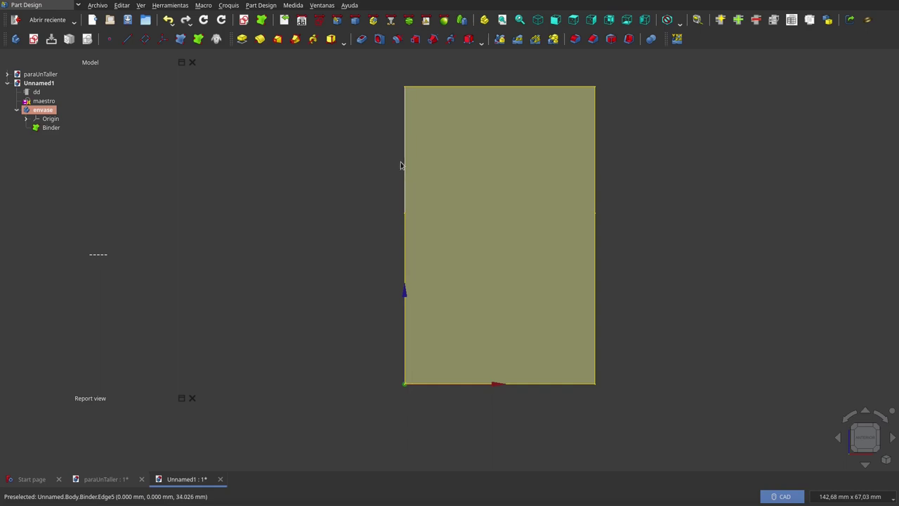
left_click(411, 109)
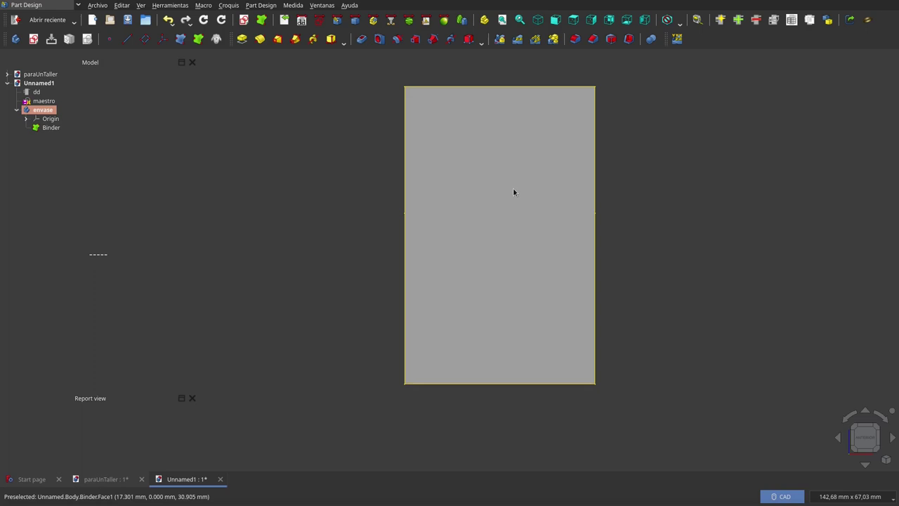
left_click(514, 191)
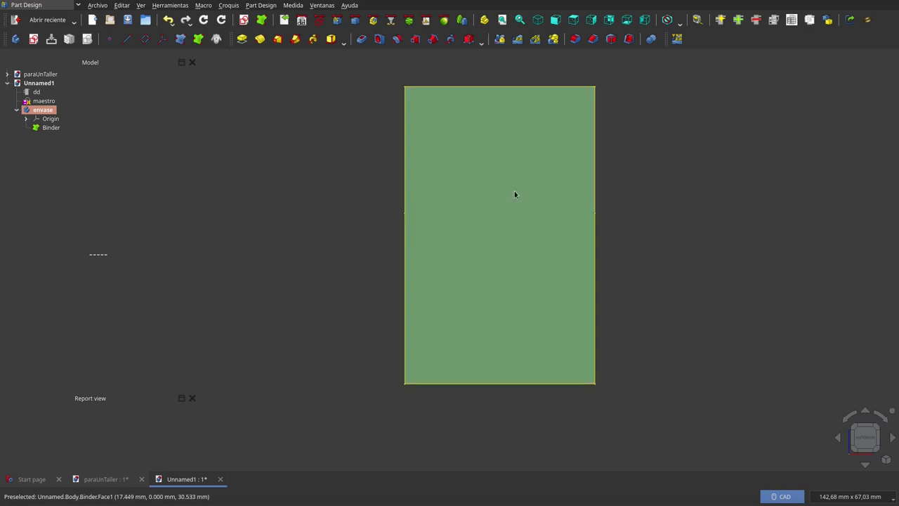
left_click(260, 41)
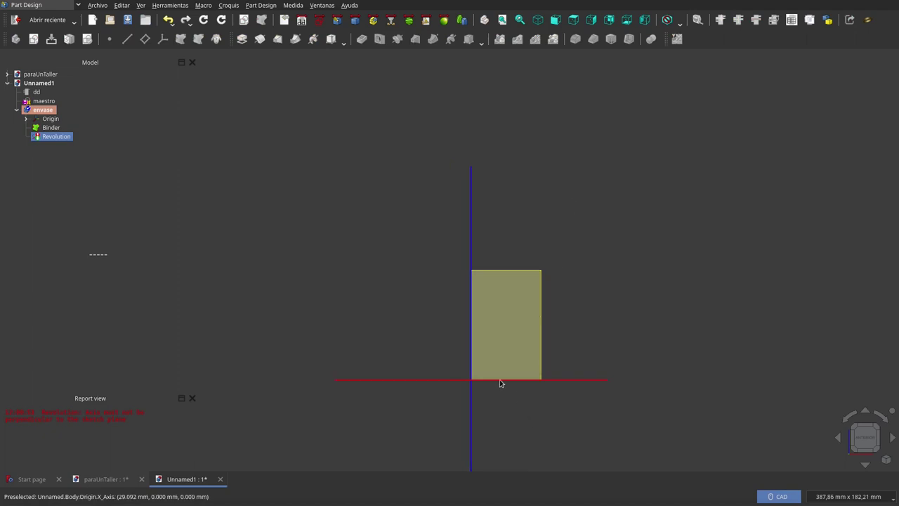
- Set the revolution axis to the Z axis, picked as a reference in the view, and confirm
middle_click_drag(560, 207, 462, 226)
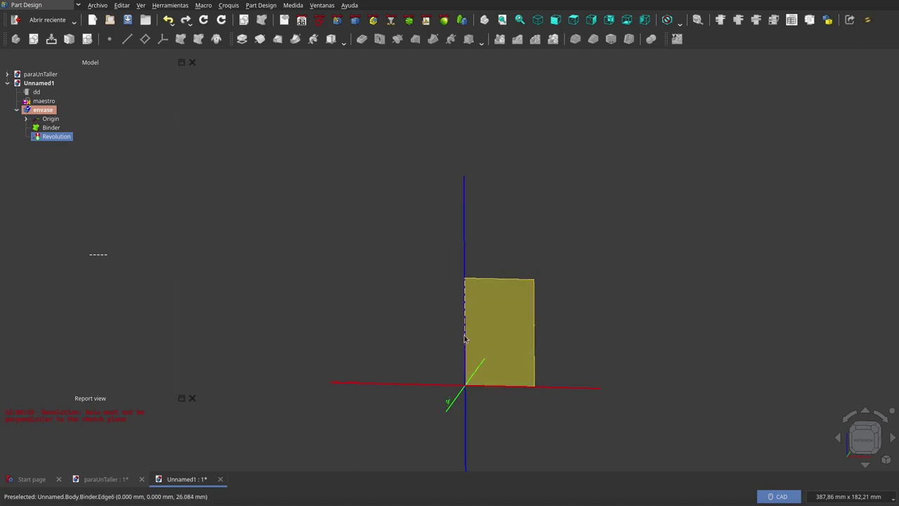
mouse_move(897, 146)
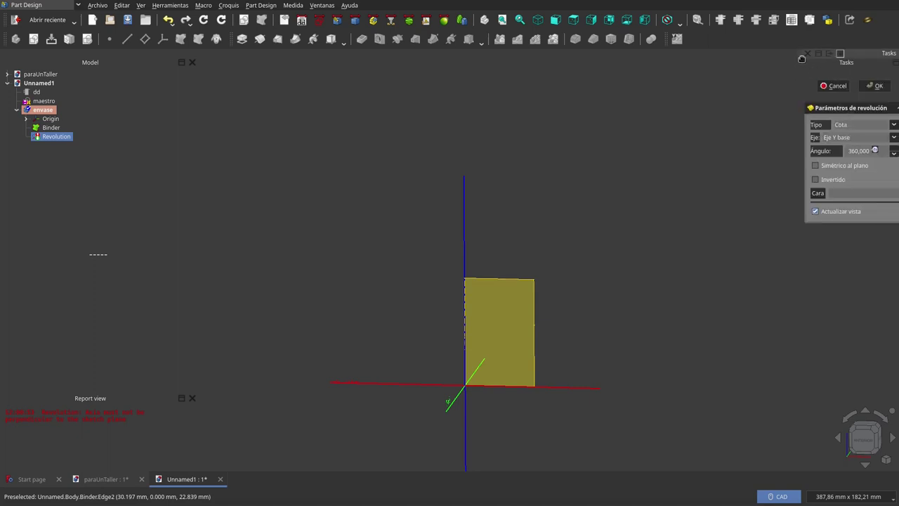
left_click_drag(799, 50, 666, 67)
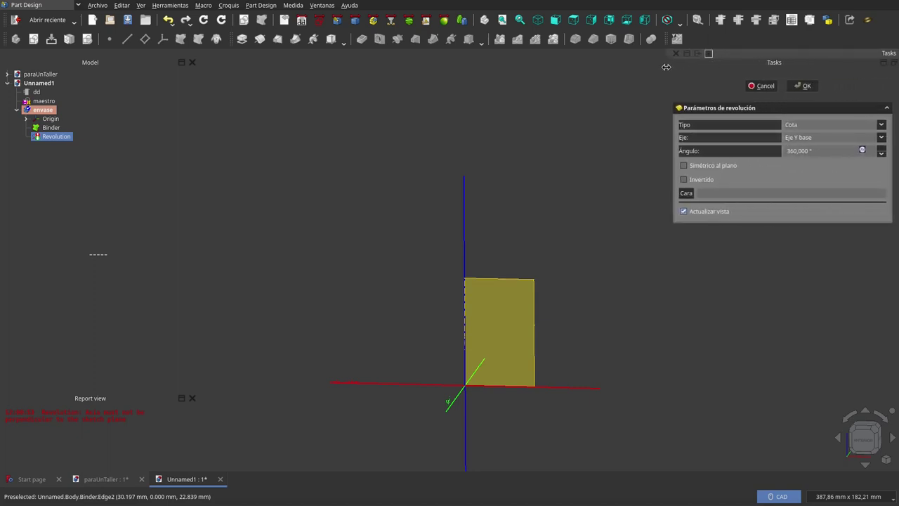
left_click(819, 144)
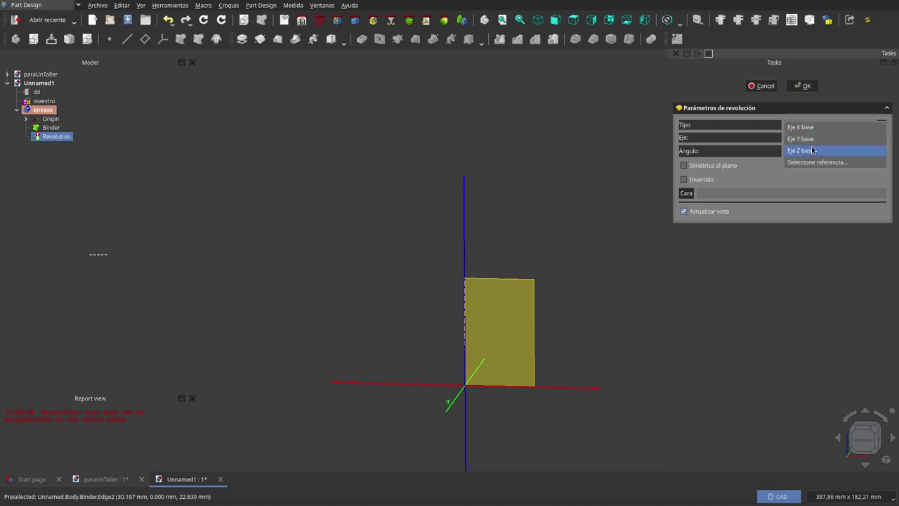
left_click(812, 162)
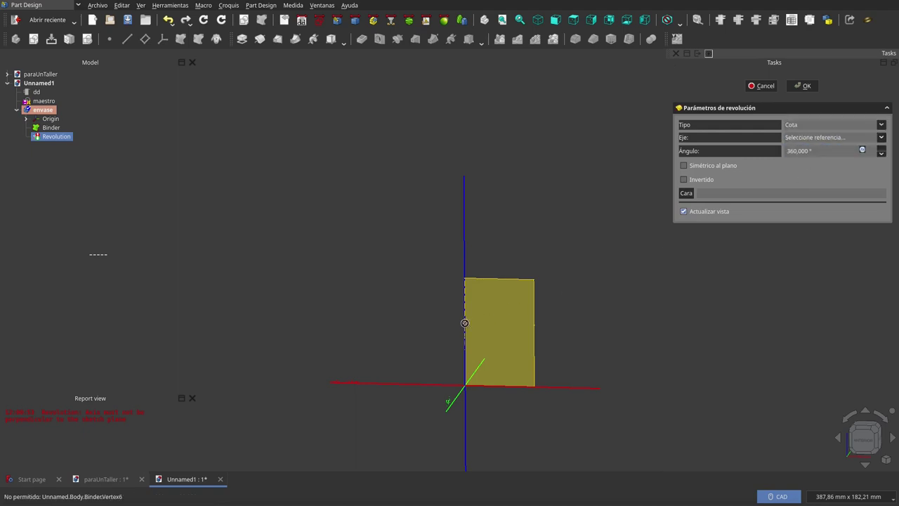
left_click(815, 140)
left_click(816, 139)
left_click(465, 308)
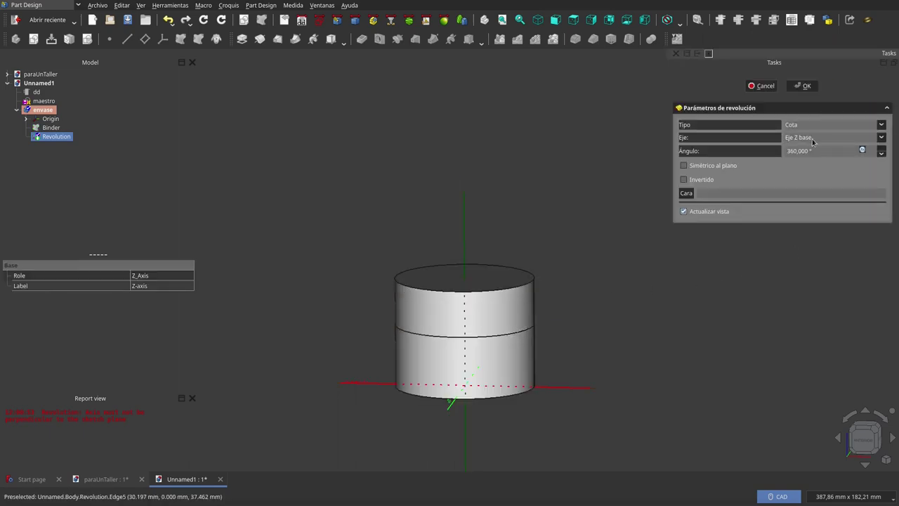
left_click(816, 91)
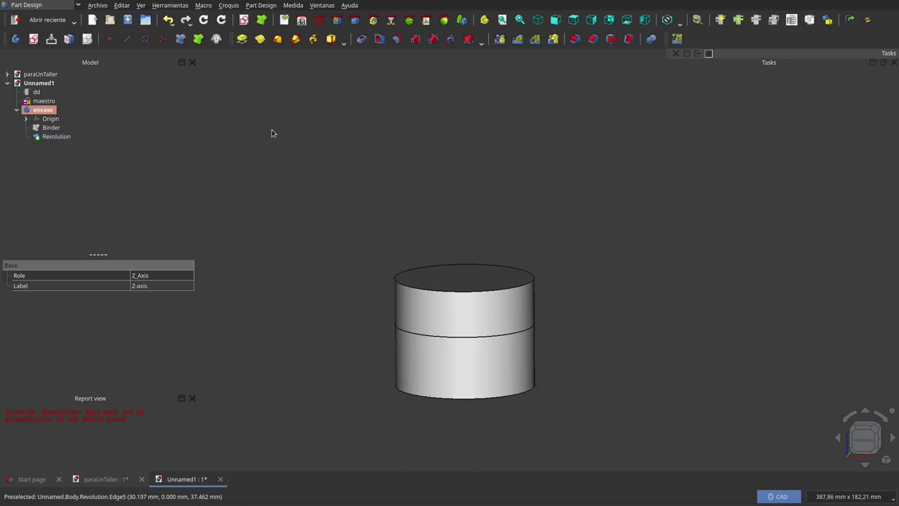
- Hide the revolved cylinder and show the Binder to inspect its edges
left_click(58, 138)
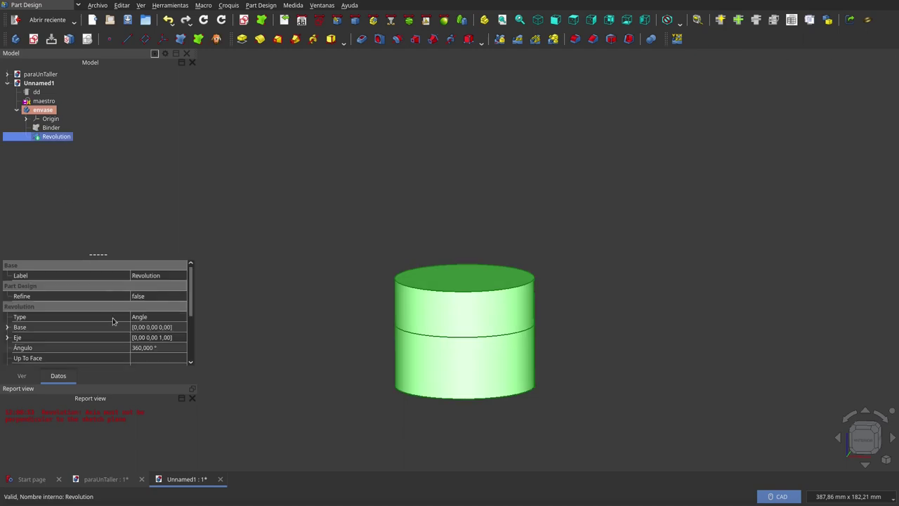
scroll(194, 338, "down", 2)
scroll(195, 338, "down", 2)
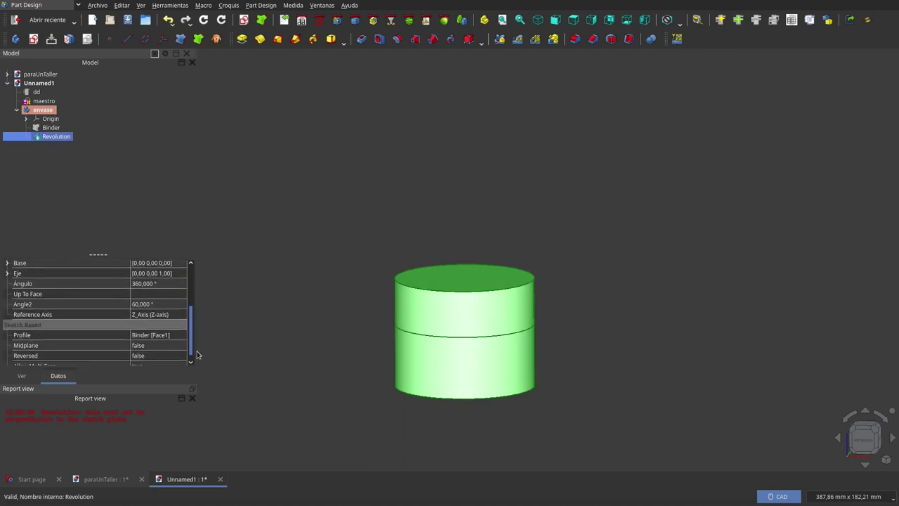
key("space")
left_click(51, 131)
key("space")
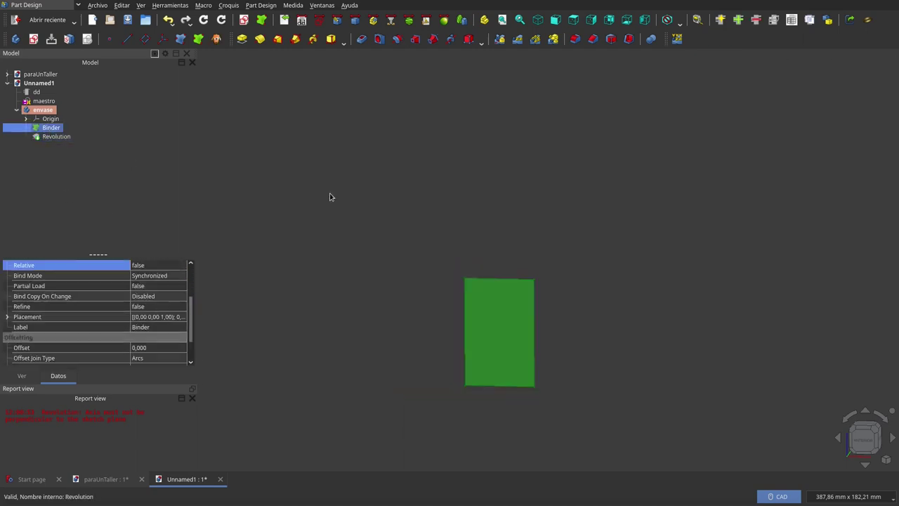
key("Down")
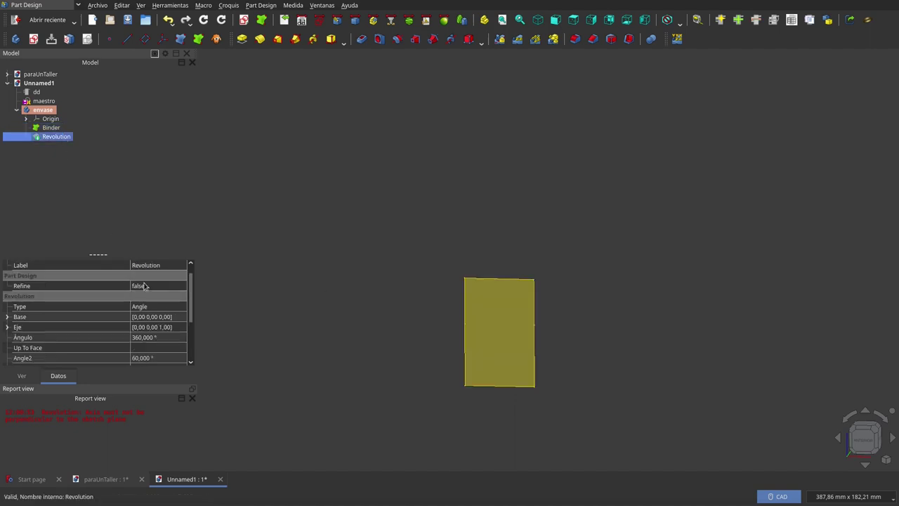
left_click_drag(192, 297, 192, 305)
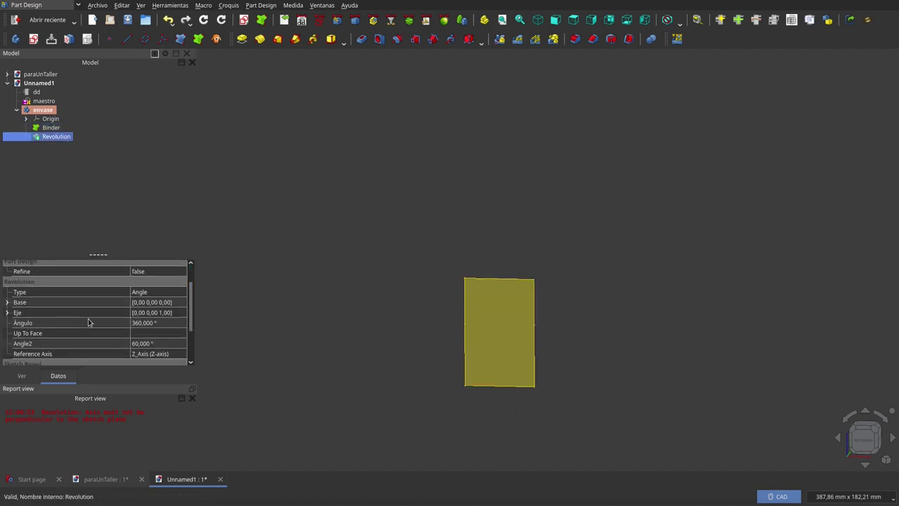
- Change the Revolution's Reference Axis to the Binder's Edge6 and reapply the revolution
left_click(148, 354)
left_click(182, 354)
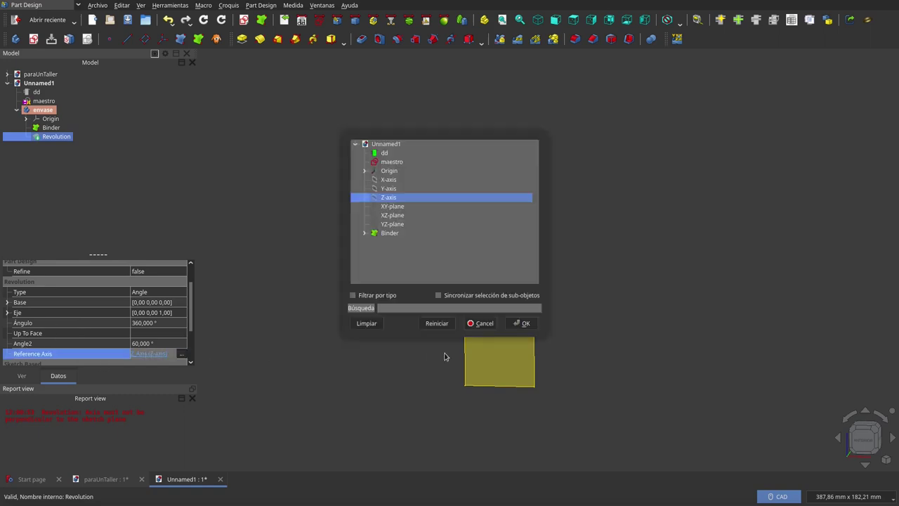
left_click(367, 323)
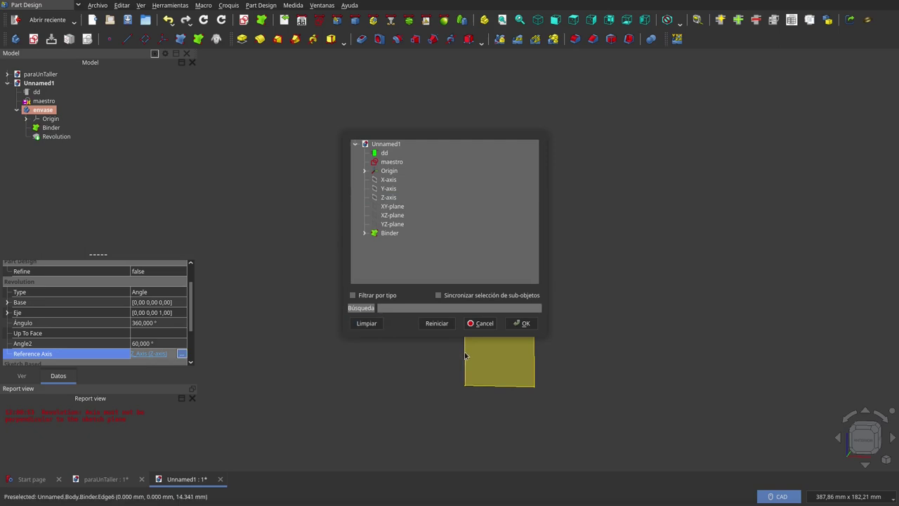
left_click(464, 356)
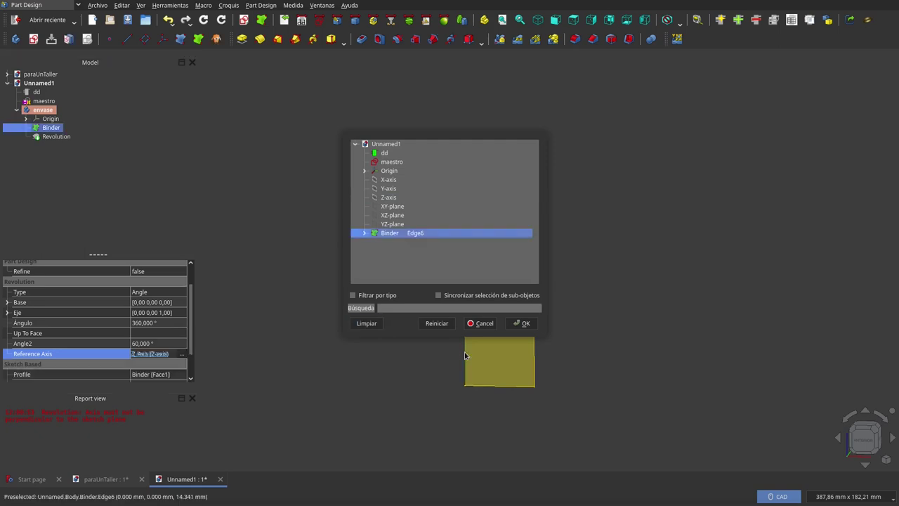
left_click(522, 323)
left_click(538, 281)
left_click(56, 136)
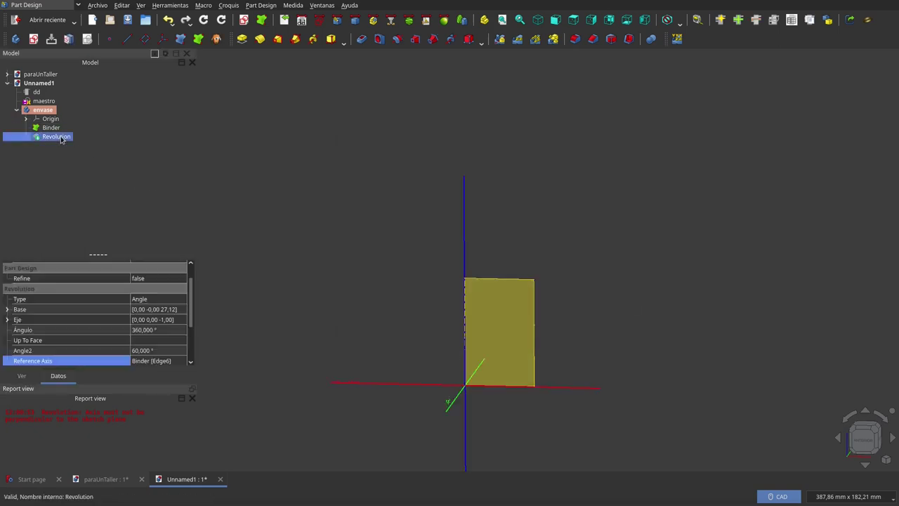
left_click(764, 169)
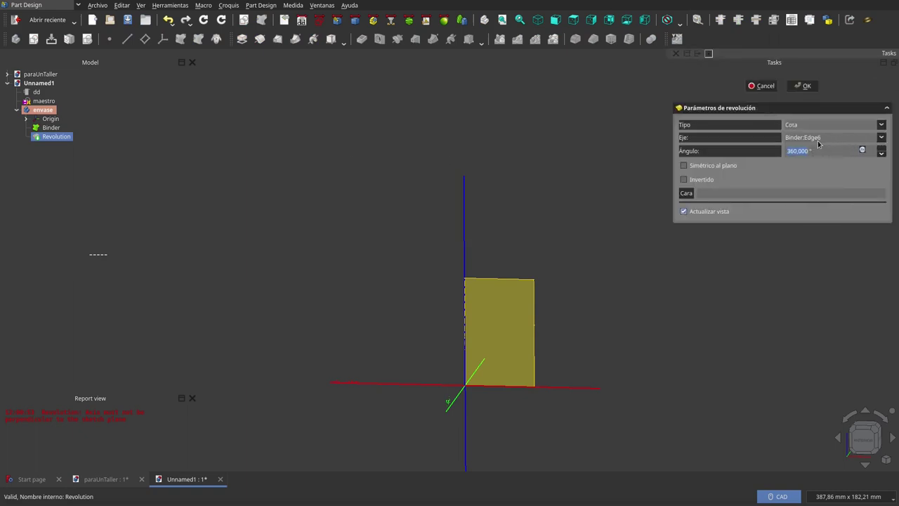
left_click(806, 86)
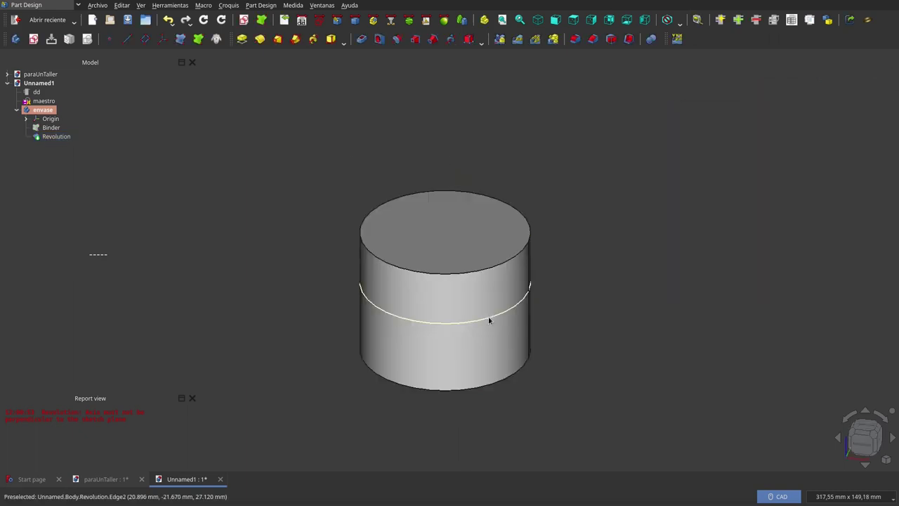
- Set the Revolution's Refine property to true
left_click(60, 138)
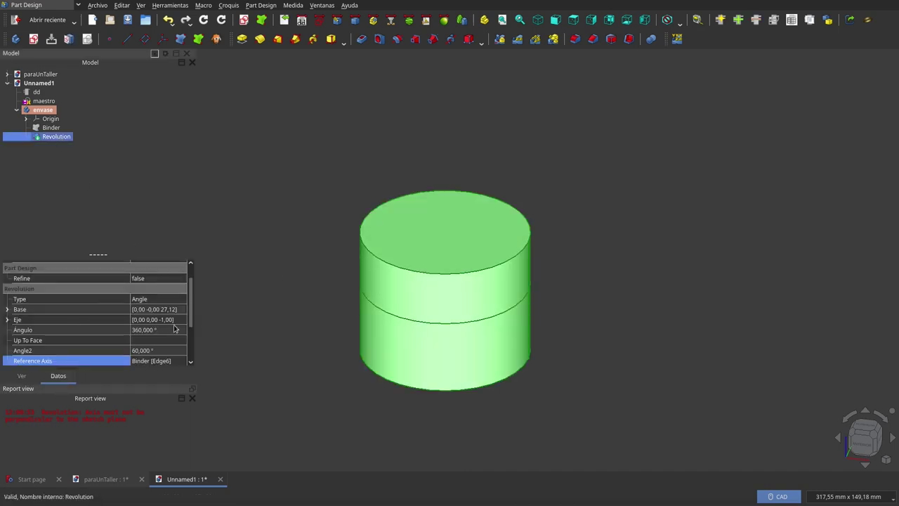
scroll(193, 321, "up", 1)
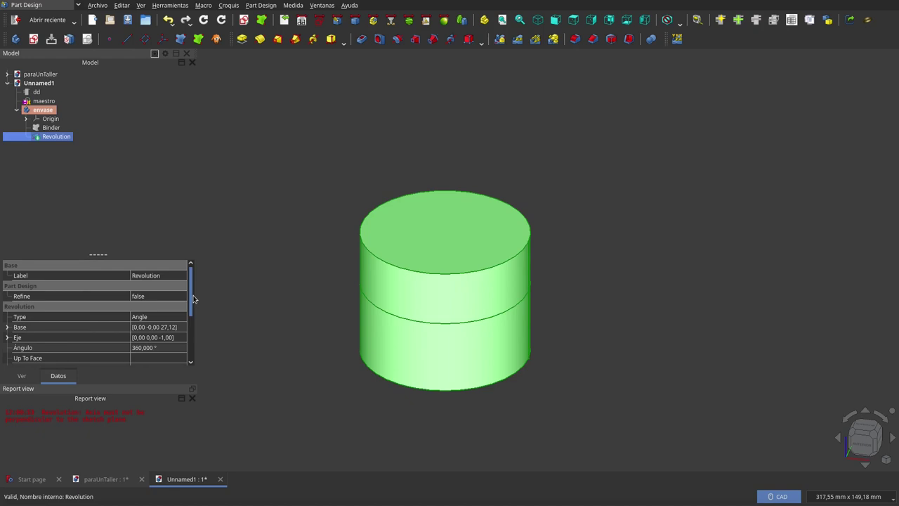
left_click(150, 297)
left_click(150, 297)
left_click(150, 309)
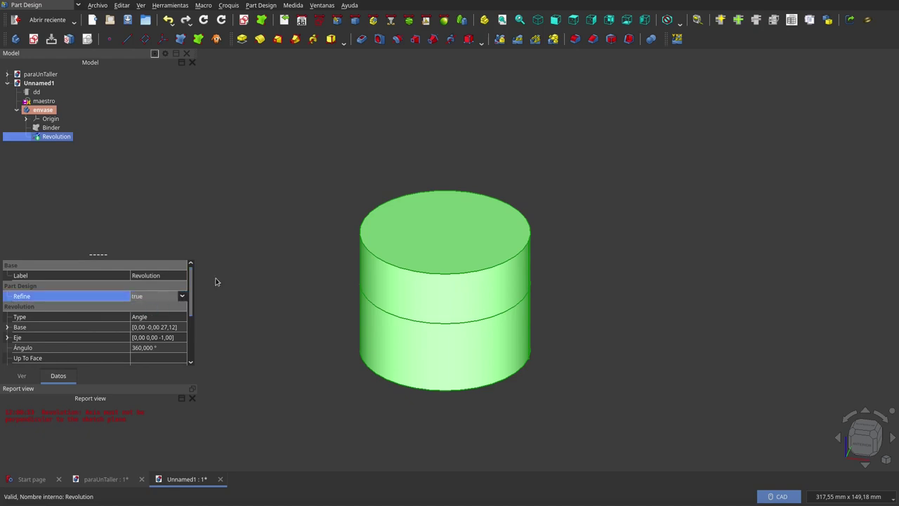
left_click(299, 183)
- Orbit around the cylinder and select its top face to check the seam is gone
scroll(616, 218, "down", 2)
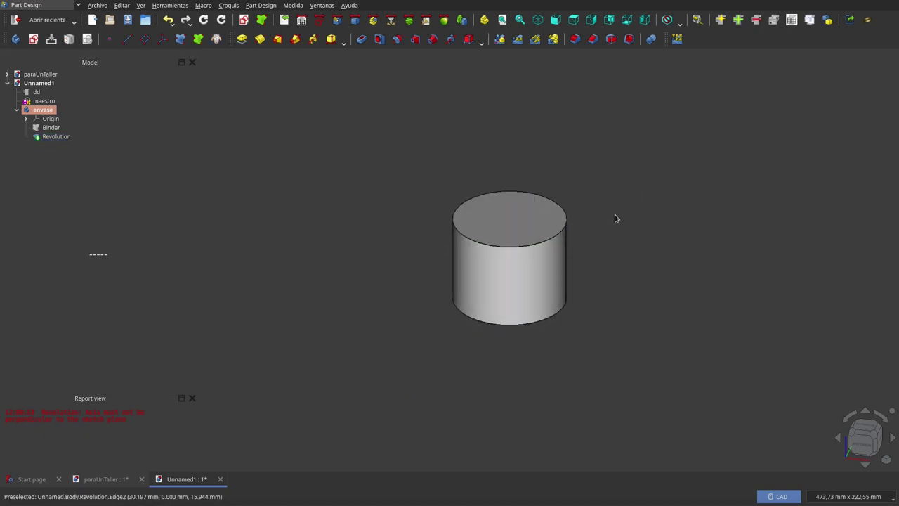
middle_click_drag(545, 344, 479, 307)
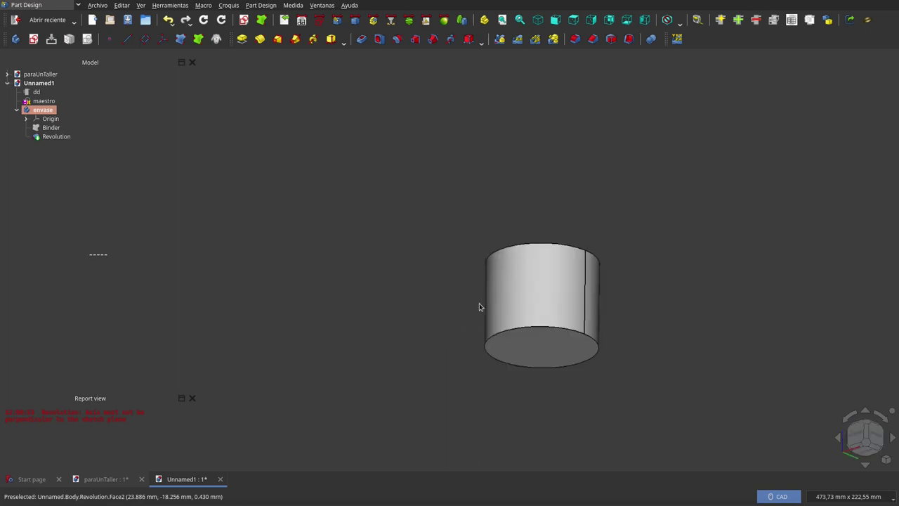
right_click(472, 334)
mouse_move(452, 184)
middle_mouse_down()
mouse_move(448, 248)
mouse_move(491, 210)
middle_mouse_up()
scroll(618, 88, "up", 4)
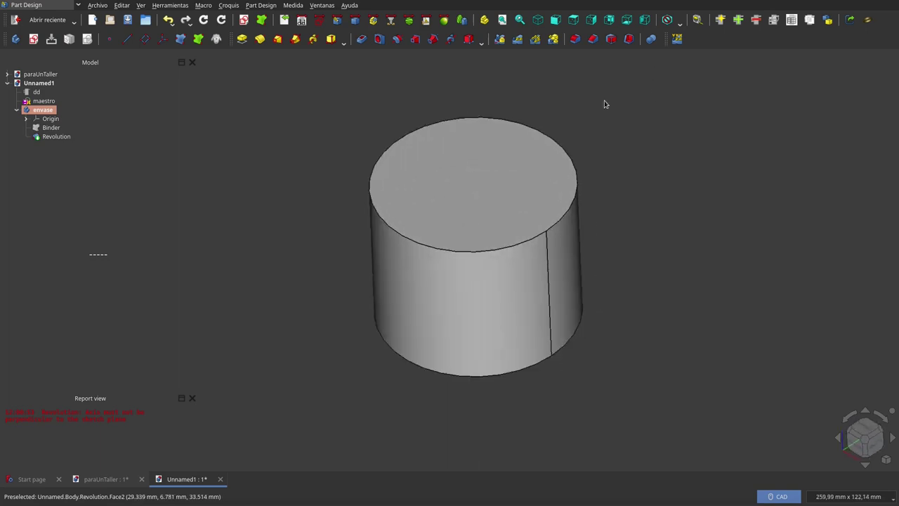
left_click(486, 194)
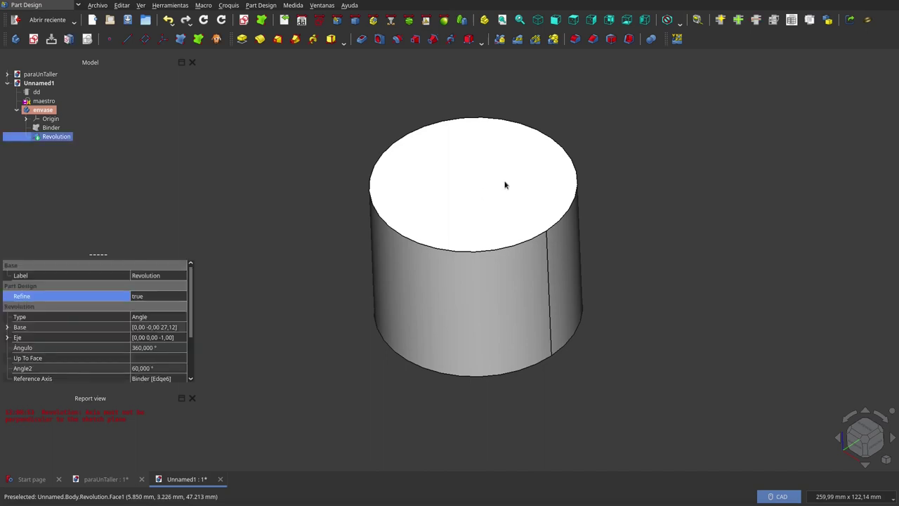
- Apply a Part Design Thickness that removes the cylinder's top face, Face1
left_click(629, 39)
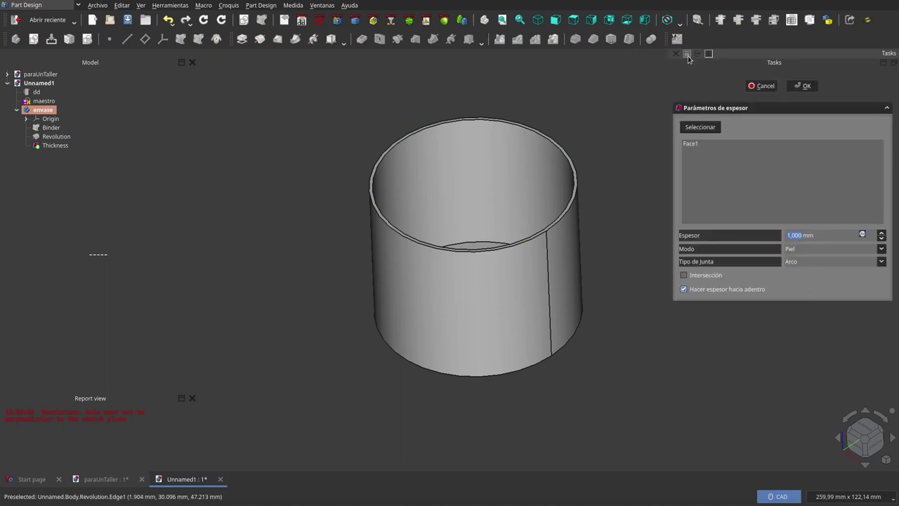
left_click(698, 54)
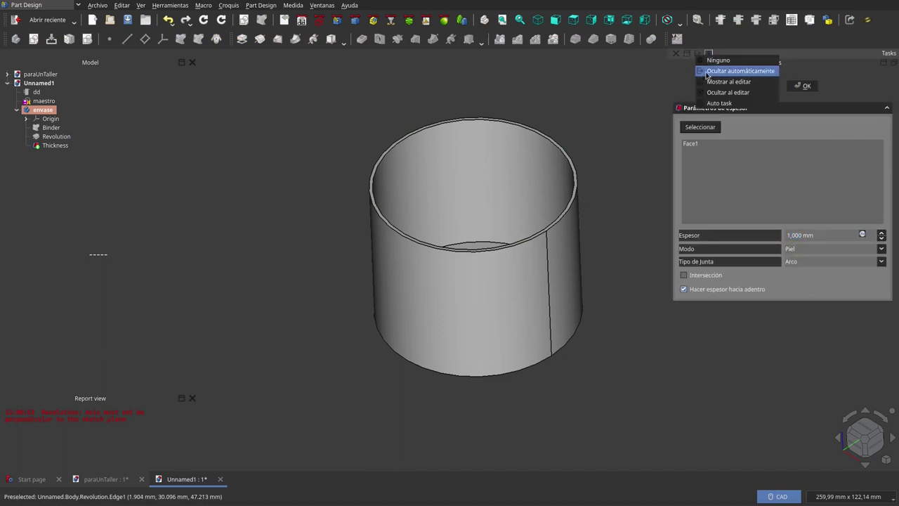
left_click(708, 70)
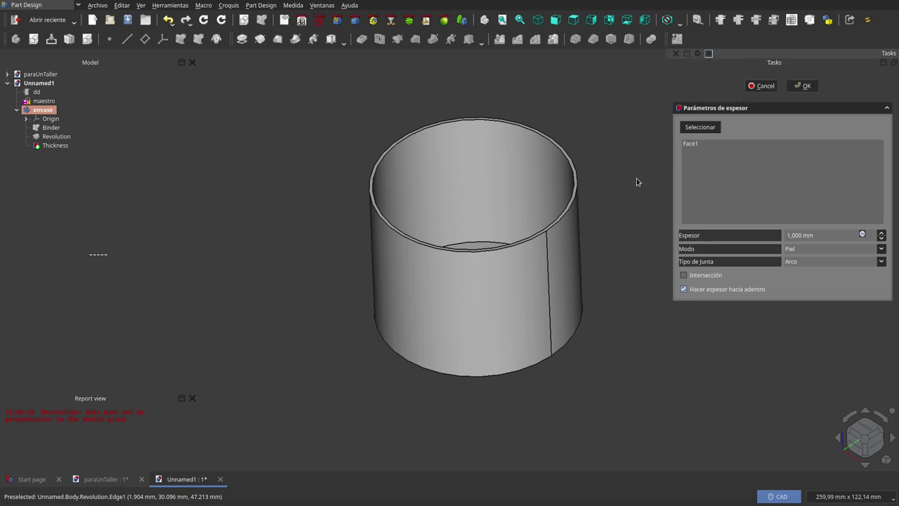
middle_click_drag(466, 268, 517, 257)
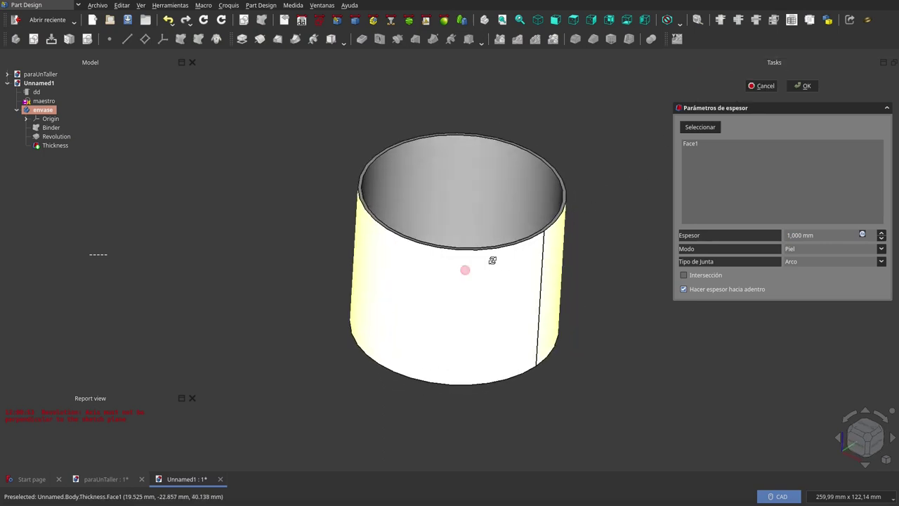
left_click(51, 127)
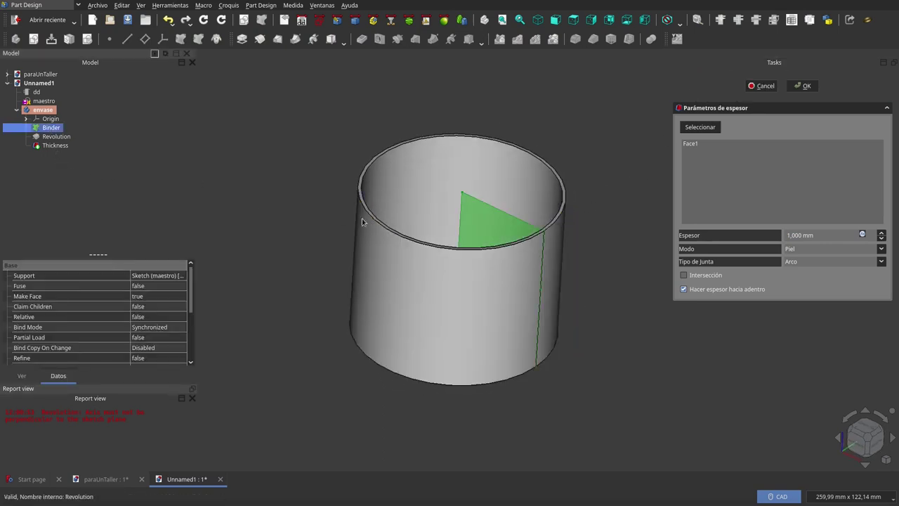
middle_click_drag(405, 300, 484, 304)
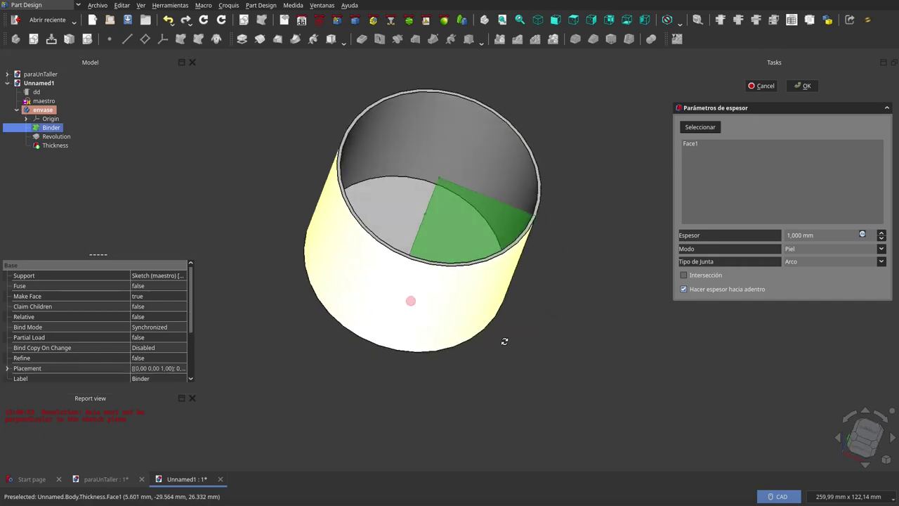
right_click(483, 304)
left_click(498, 214)
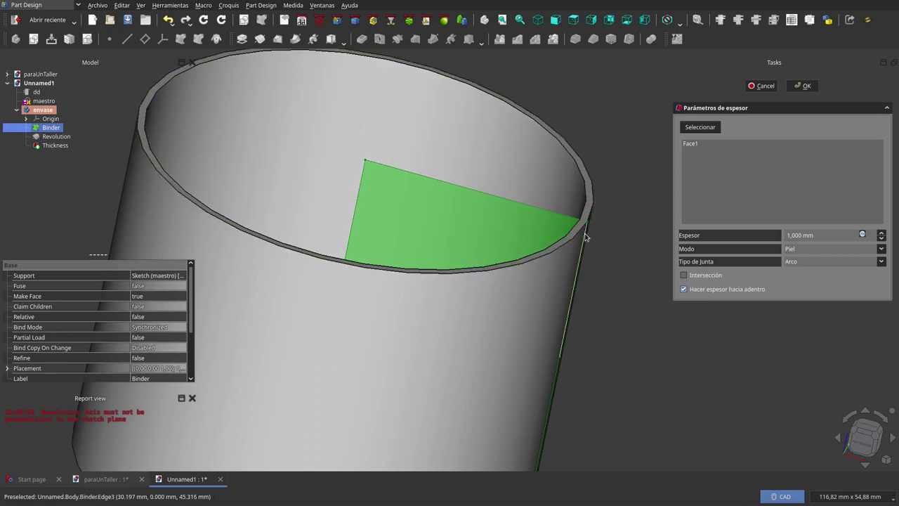
- Build the 2 mm thickness outward instead of inward, and check the rim from below
left_click(683, 289)
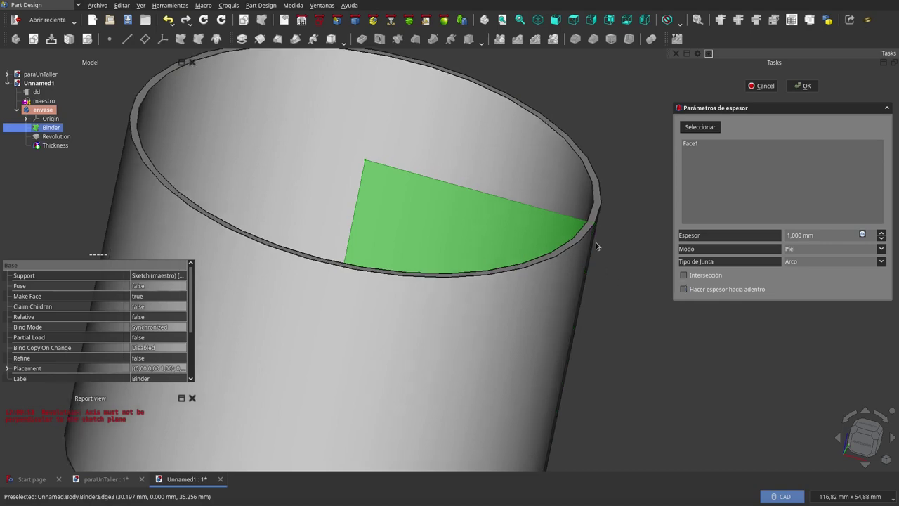
mouse_move(552, 263)
middle_mouse_down()
mouse_move(608, 244)
mouse_move(499, 280)
mouse_move(494, 344)
mouse_move(468, 325)
mouse_move(465, 294)
mouse_move(426, 415)
middle_mouse_up()
scroll(499, 280, "down", 3)
scroll(425, 415, "up", 2)
mouse_move(442, 363)
middle_mouse_down()
mouse_move(467, 316)
mouse_move(492, 326)
mouse_move(497, 267)
mouse_move(491, 297)
mouse_move(509, 314)
middle_mouse_up()
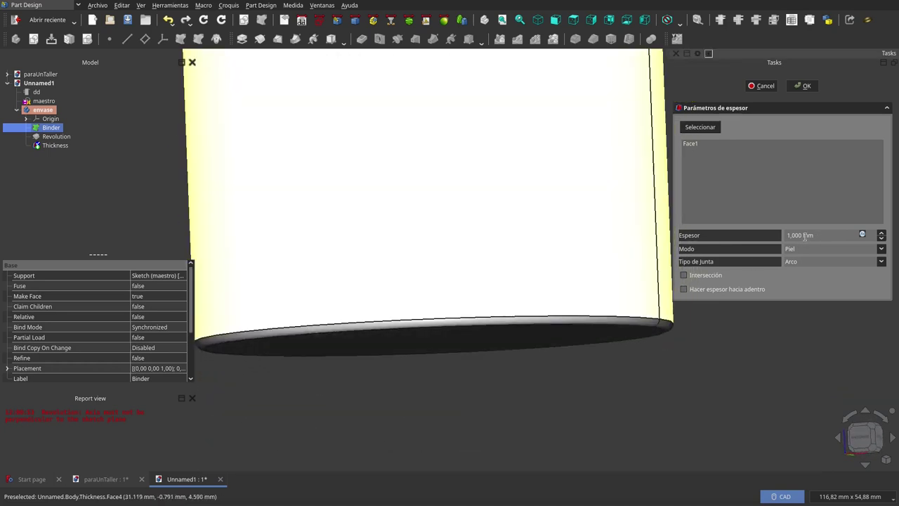
scroll(805, 238, "up", 1)
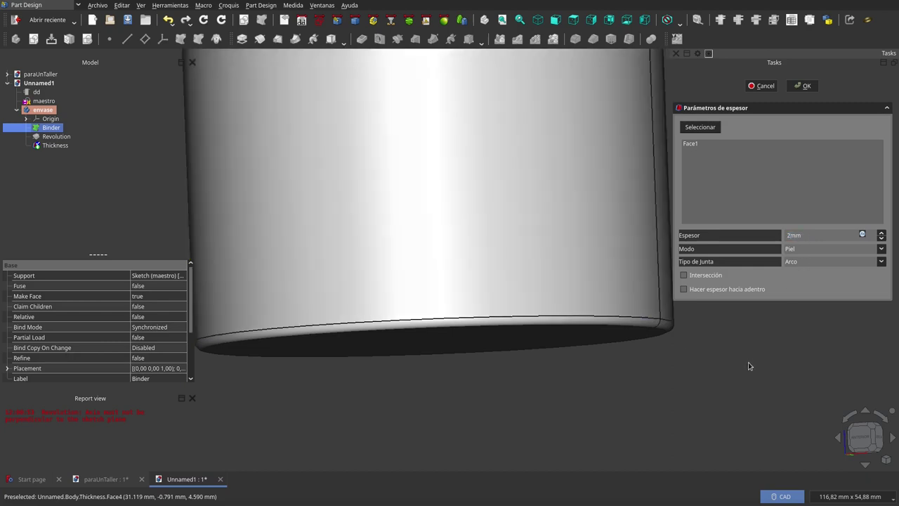
left_click(596, 366)
mouse_move(382, 339)
middle_mouse_down()
mouse_move(377, 315)
mouse_move(387, 297)
mouse_move(415, 301)
mouse_move(427, 260)
middle_mouse_up()
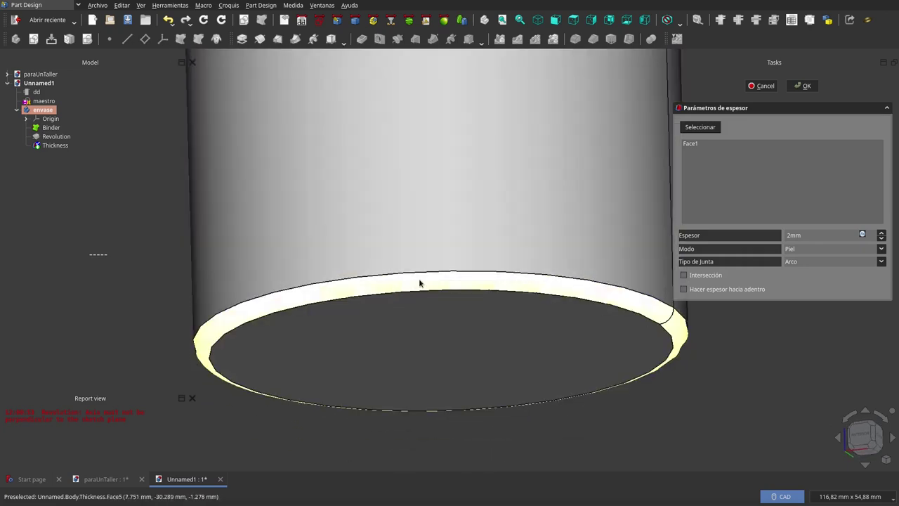
scroll(419, 278, "down", 5)
mouse_move(418, 278)
middle_mouse_down()
mouse_move(446, 210)
mouse_move(446, 230)
mouse_move(544, 290)
middle_mouse_up()
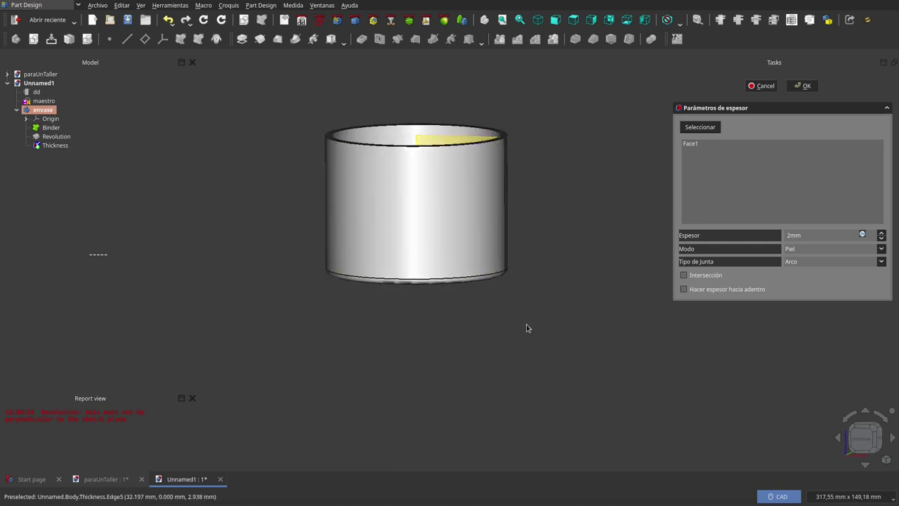
- Select the envase body and show its View display properties
left_click(44, 111)
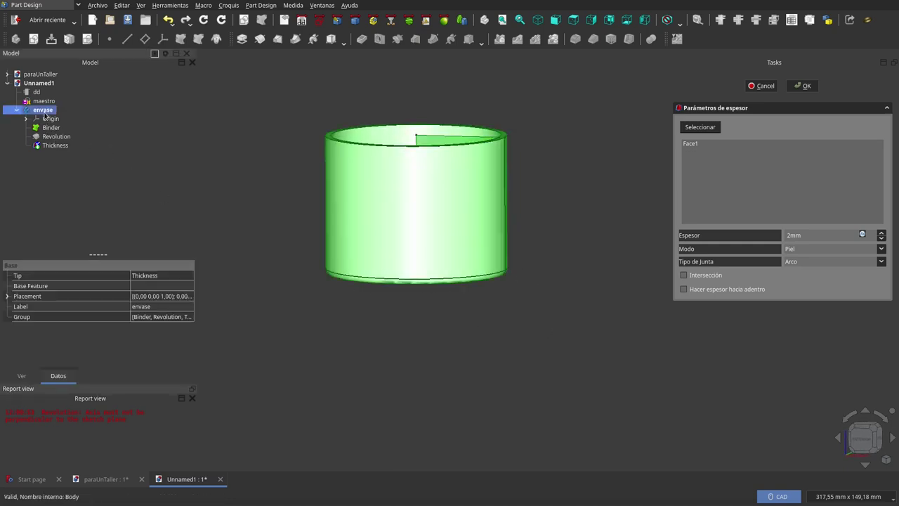
left_click(25, 378)
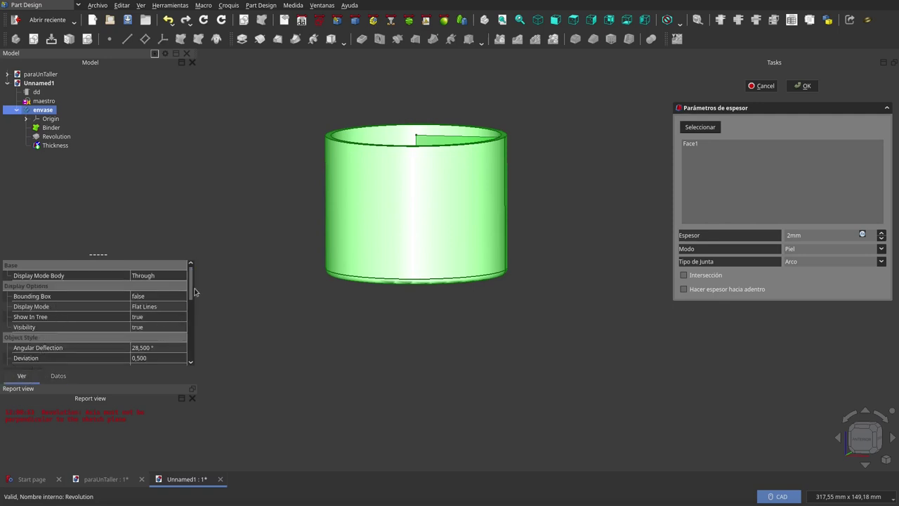
left_click_drag(194, 293, 200, 311)
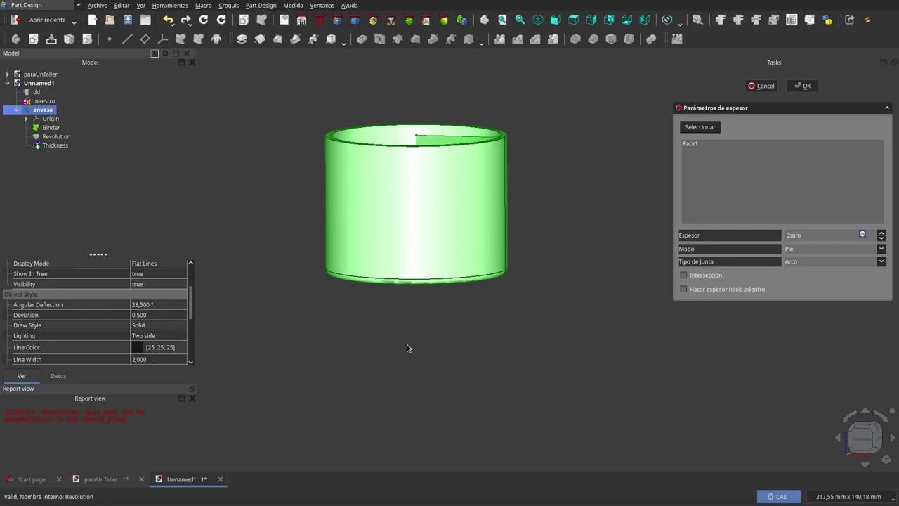
- Set envase's display Deviation to 0.1
middle_click_drag(407, 348, 403, 330)
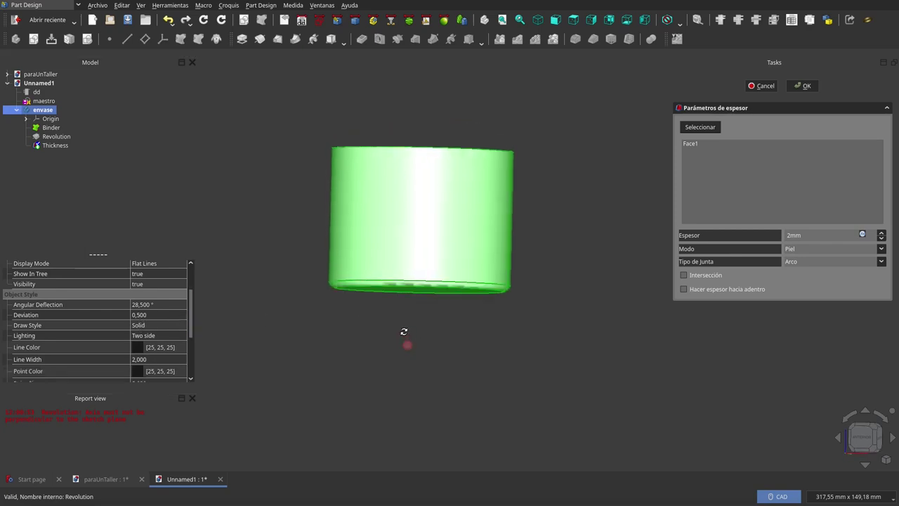
left_click(139, 317)
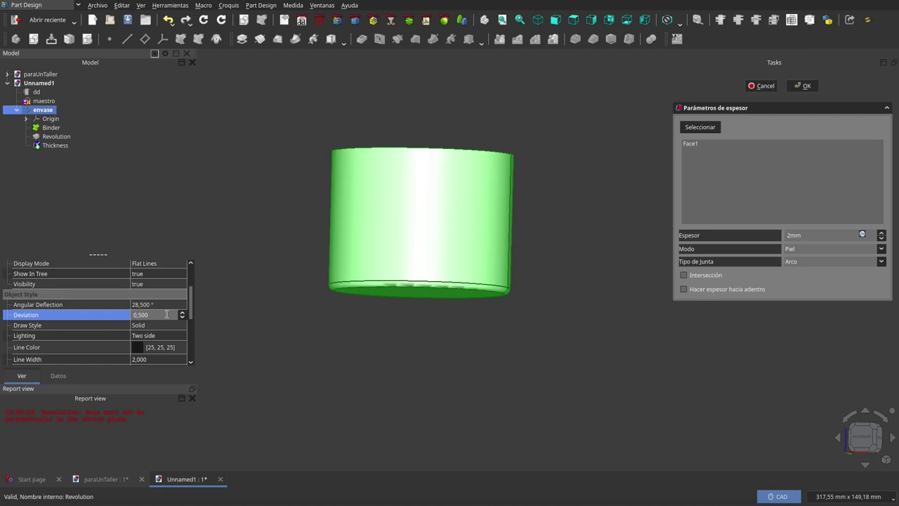
mouse_move(166, 315)
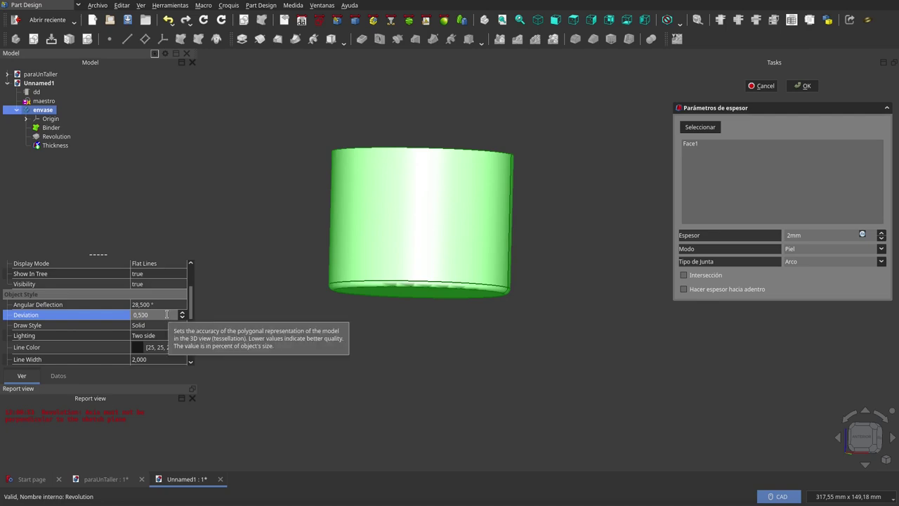
type("1")
left_click(407, 324)
mouse_move(415, 292)
middle_mouse_down()
mouse_move(421, 229)
mouse_move(427, 375)
mouse_move(428, 269)
mouse_move(446, 277)
middle_mouse_up()
- Set envase's Transparency to 80 so the cup turns translucent
left_click(41, 110)
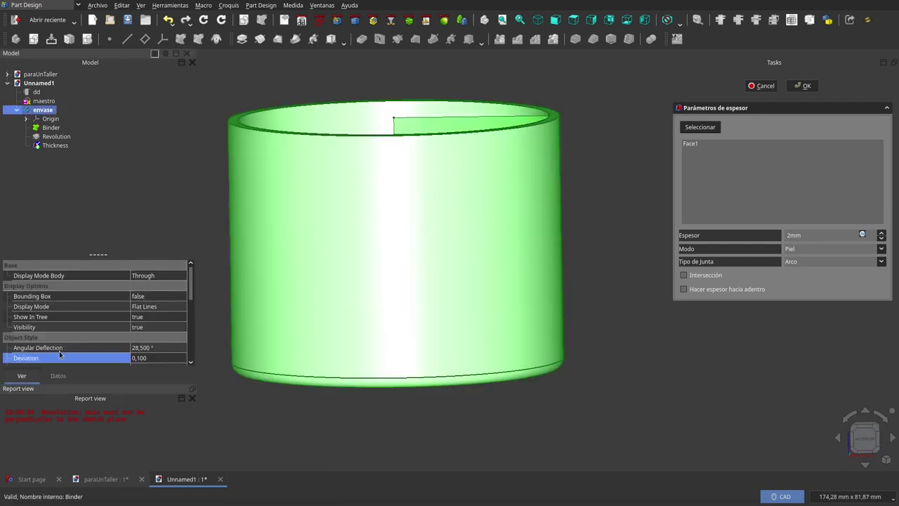
left_click_drag(191, 289, 198, 356)
left_click(136, 320)
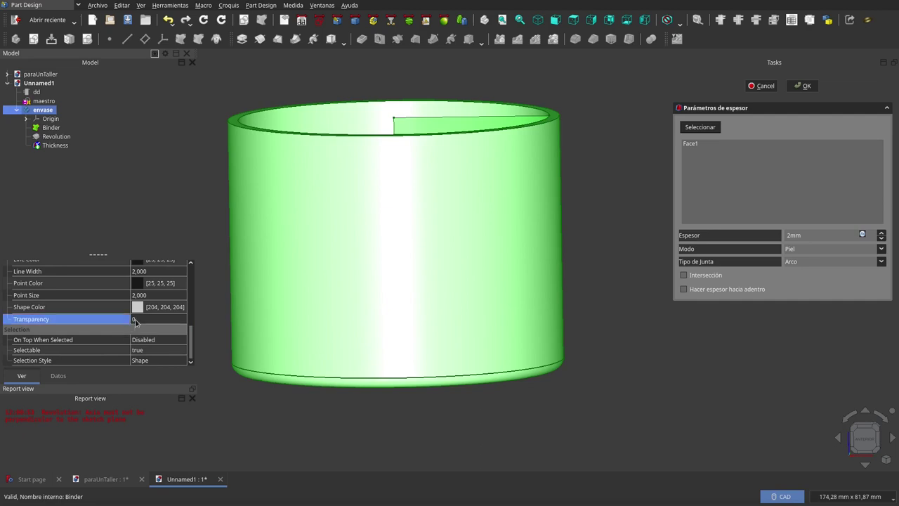
type("80")
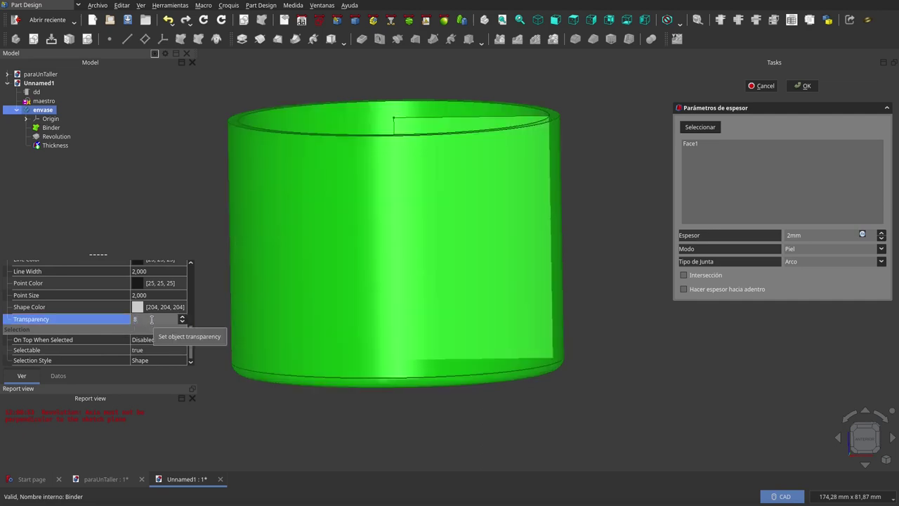
left_click(603, 205)
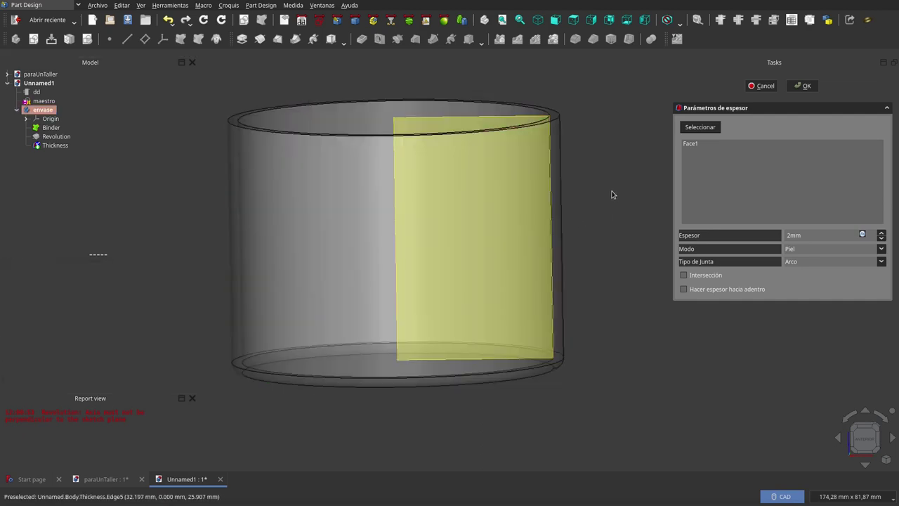
mouse_move(612, 195)
middle_mouse_down()
mouse_move(562, 232)
mouse_move(582, 195)
mouse_move(571, 131)
mouse_move(578, 173)
mouse_move(566, 238)
middle_mouse_up()
- Hide the yellow Binder face and cancel the Thickness task panel
right_click(566, 238)
left_click(552, 113)
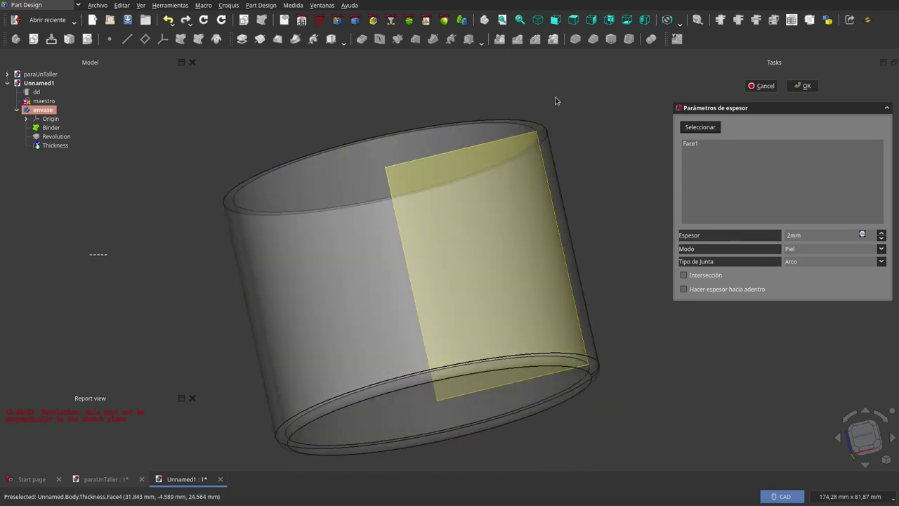
middle_click_drag(556, 99, 567, 146)
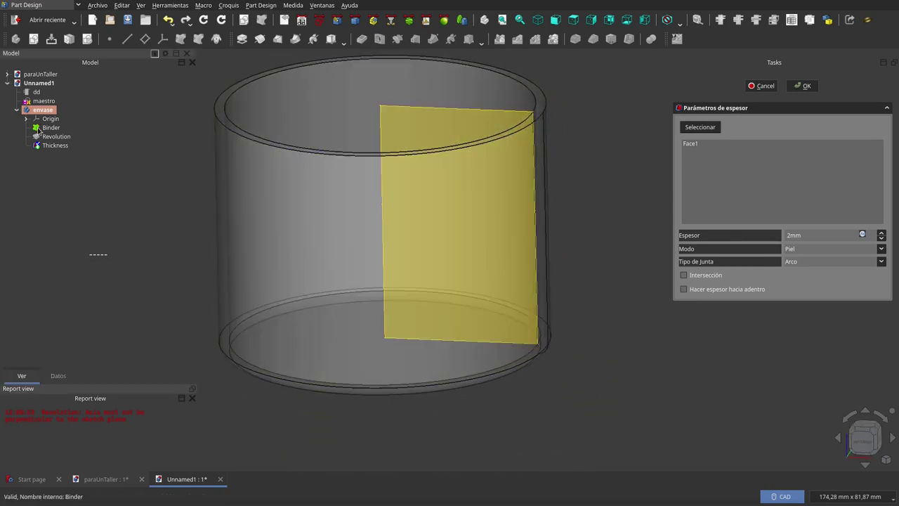
left_click(40, 129)
key("space")
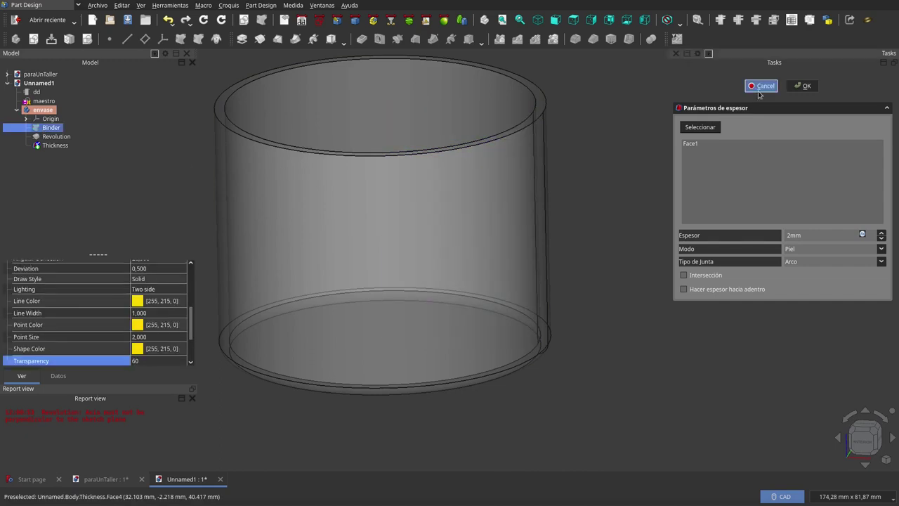
left_click(806, 85)
- Create a new body in Unnamed1, label it 'liquido', and select the maestro sketch
scroll(463, 196, "down", 3)
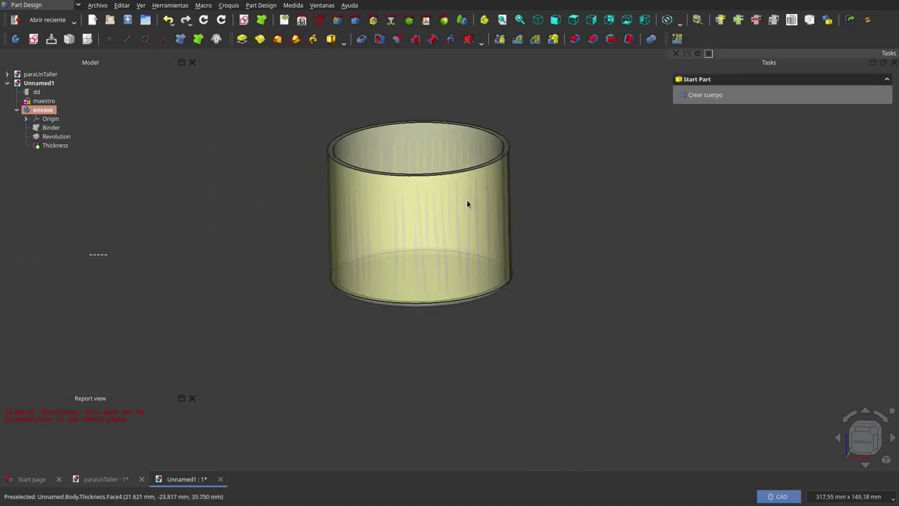
mouse_move(466, 198)
middle_mouse_down()
mouse_move(467, 304)
mouse_move(483, 142)
mouse_move(482, 183)
middle_mouse_up()
left_click(116, 160)
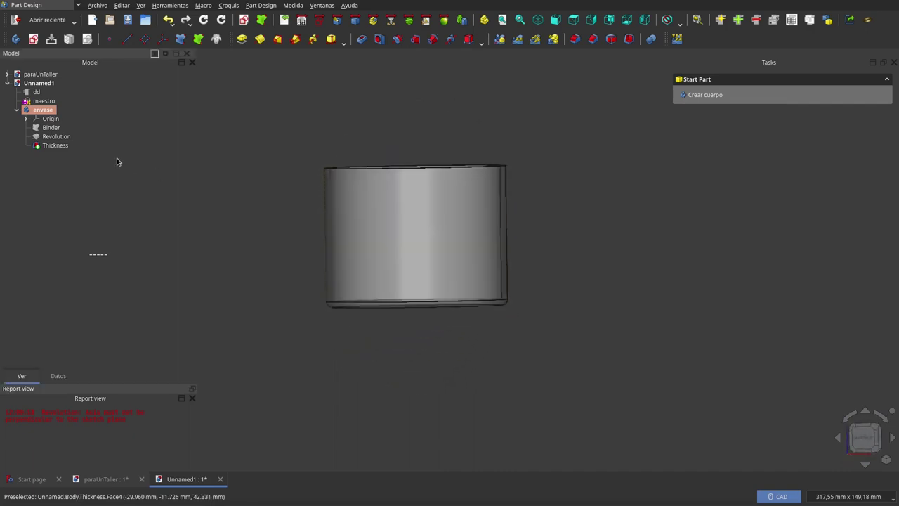
double_click(40, 110)
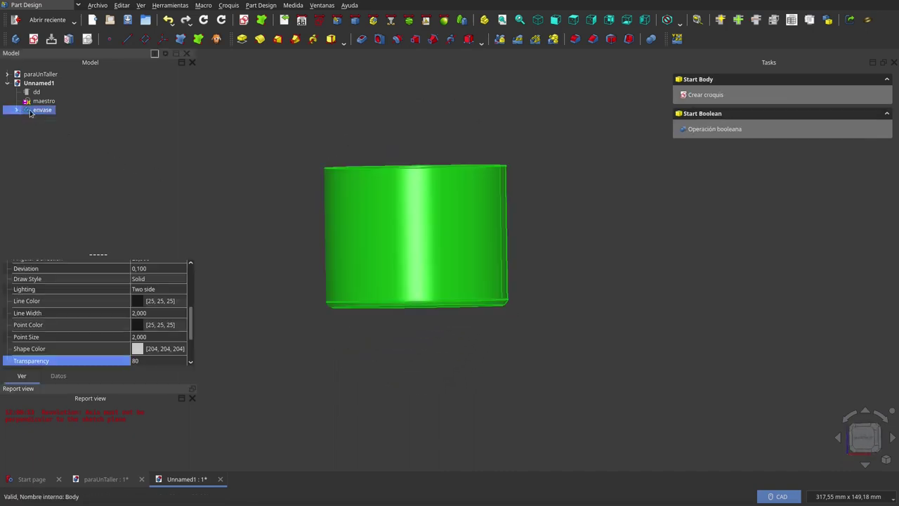
left_click(41, 84)
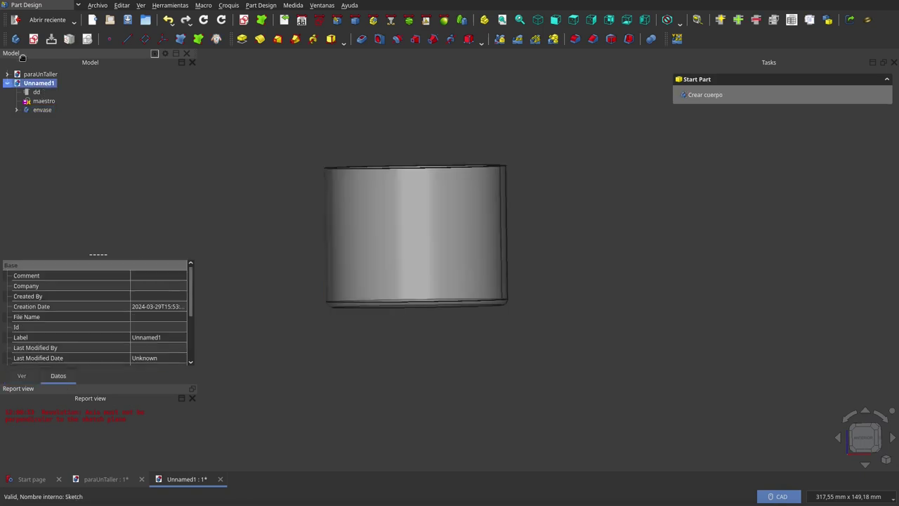
left_click(15, 40)
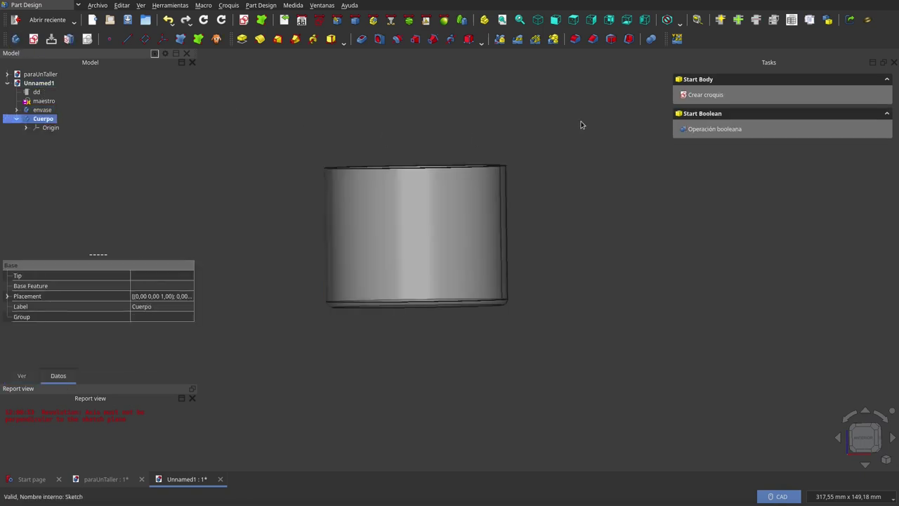
left_click(143, 307)
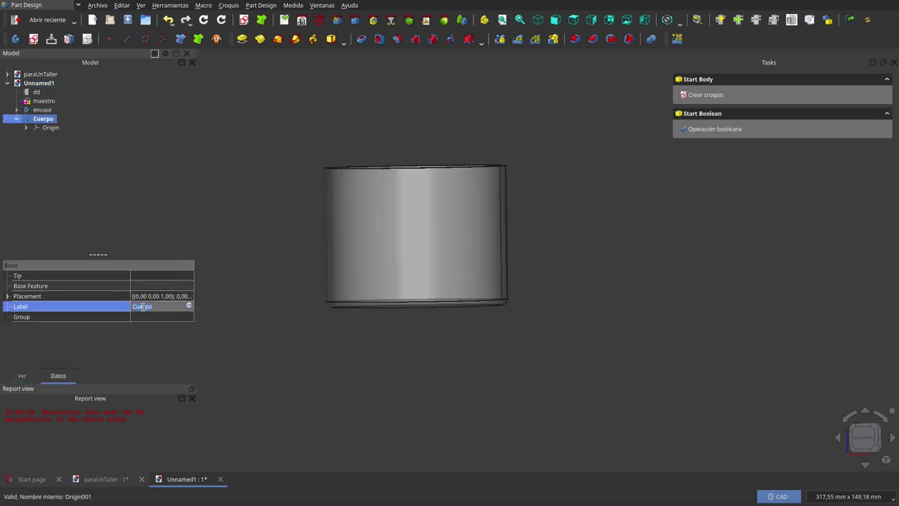
type("liquido")
left_click(52, 102)
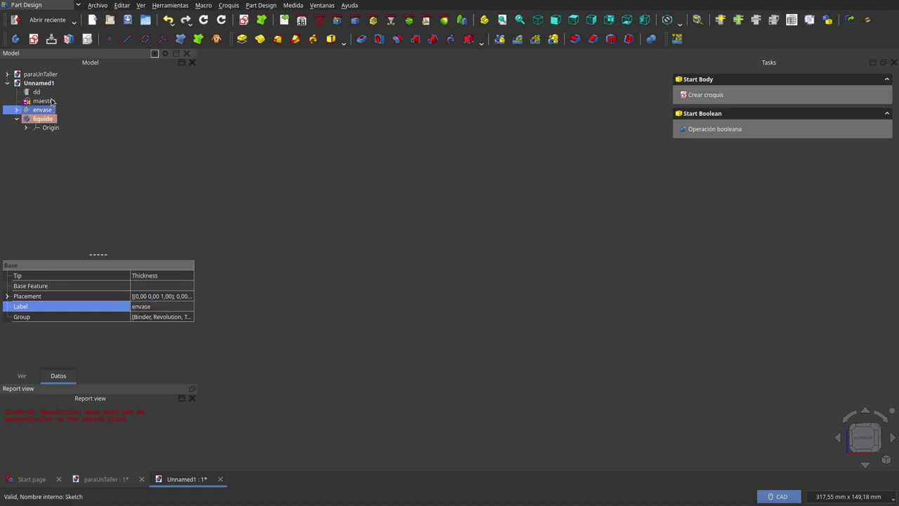
- In a zoomed front view, box-select the edges of maestro's lower rectangle
left_click(560, 295)
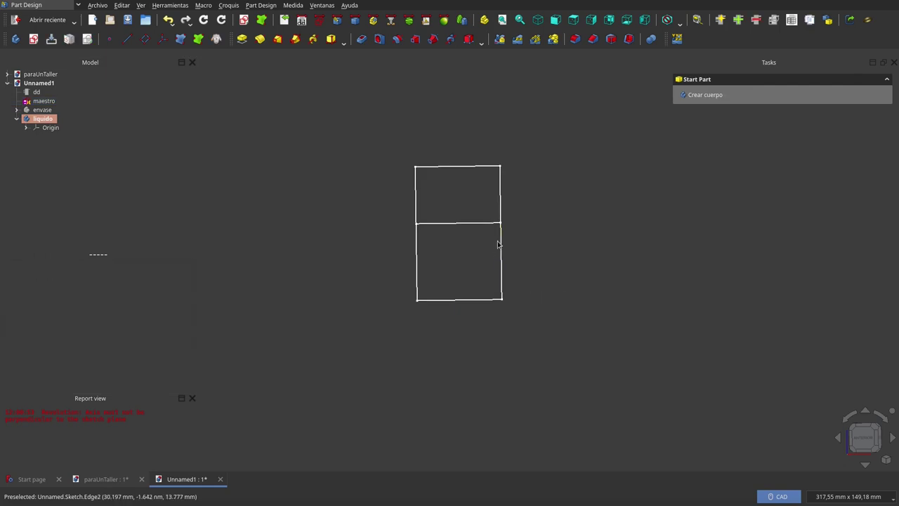
left_click(556, 19)
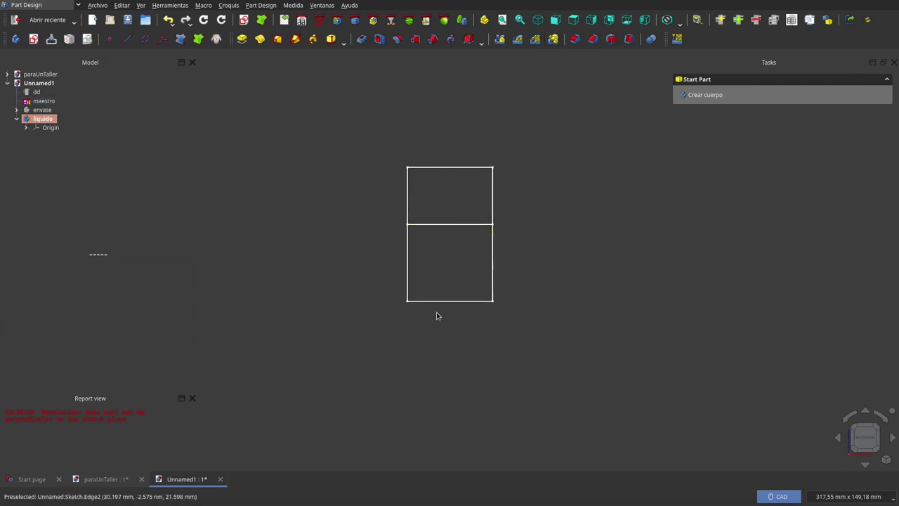
scroll(475, 246, "up", 2)
scroll(475, 245, "up", 1)
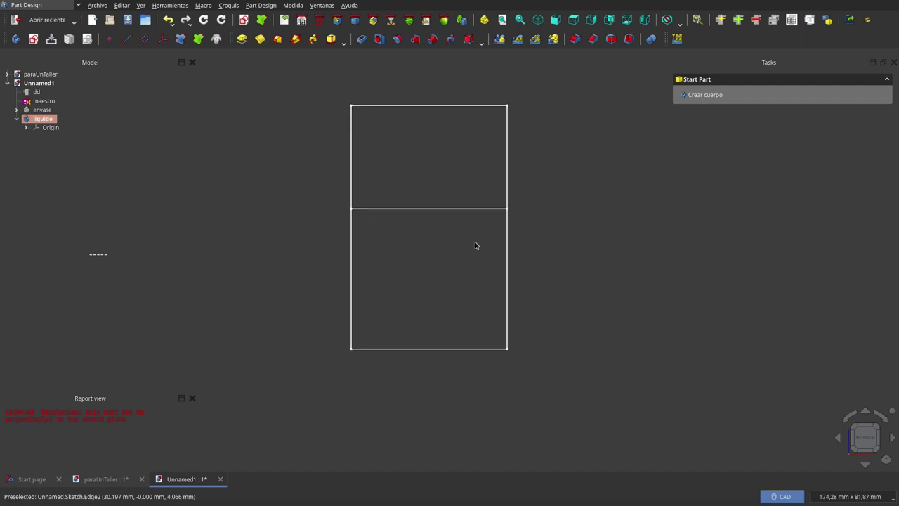
left_click(123, 8)
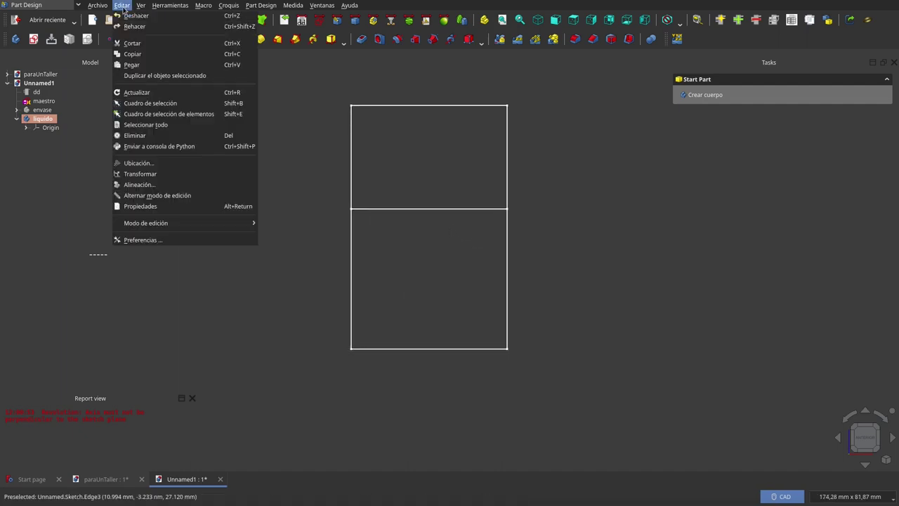
left_click(158, 118)
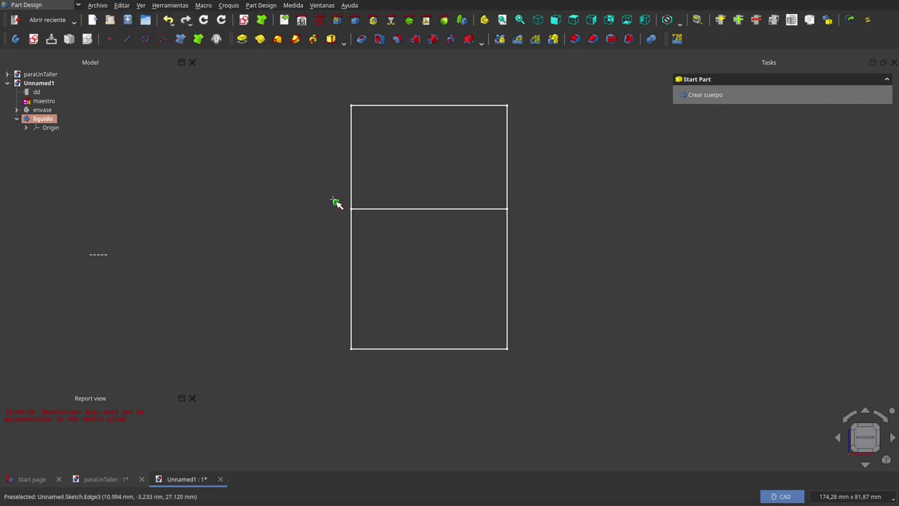
left_click_drag(333, 200, 550, 391)
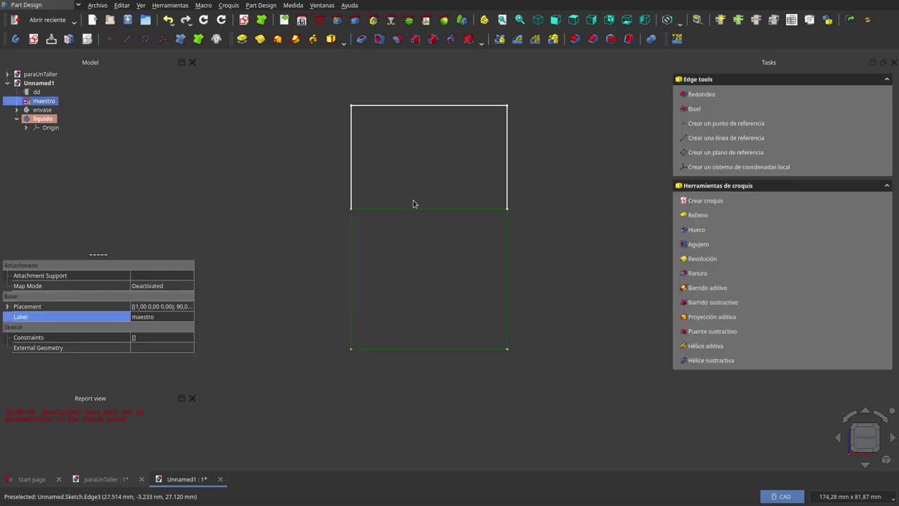
- Bind the selected edges into Binder001, make liquido active, and hide maestro
left_click(199, 39)
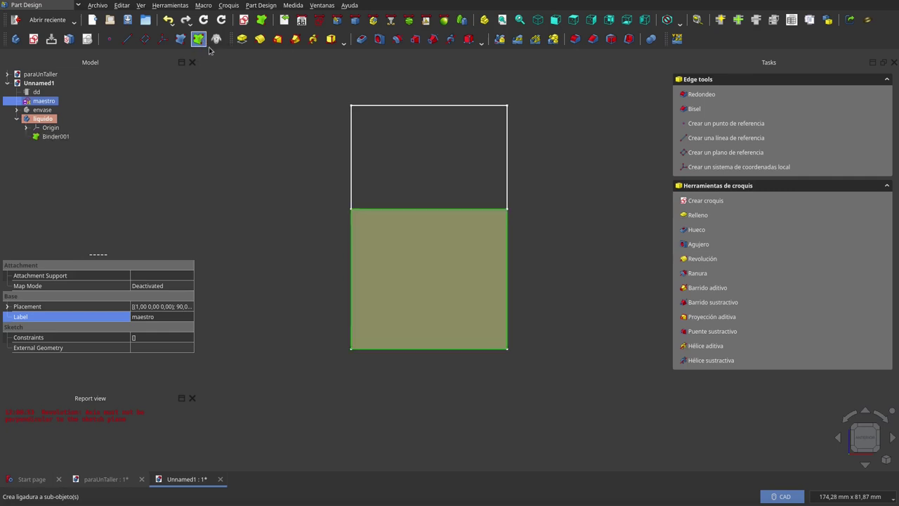
left_click(591, 160)
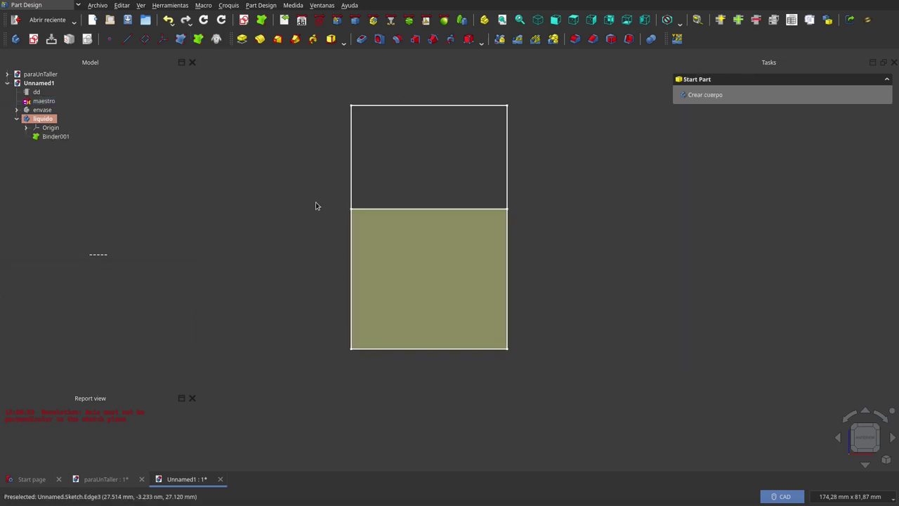
double_click(42, 118)
left_click(43, 101)
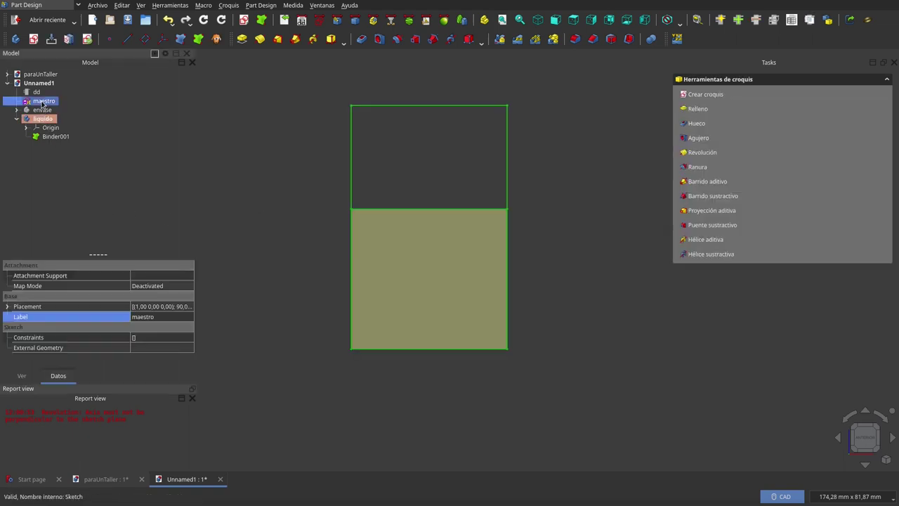
key("space")
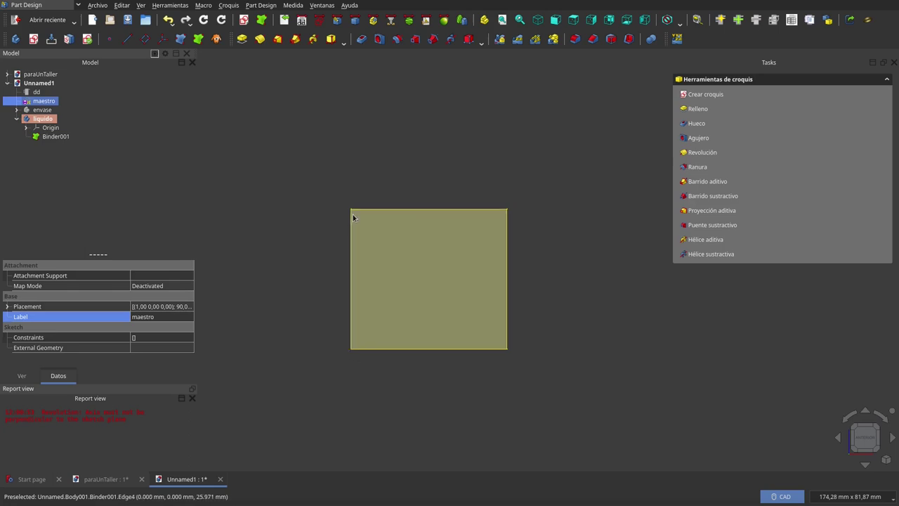
- Set Binder001's Relative property to false and select its face
left_click(56, 136)
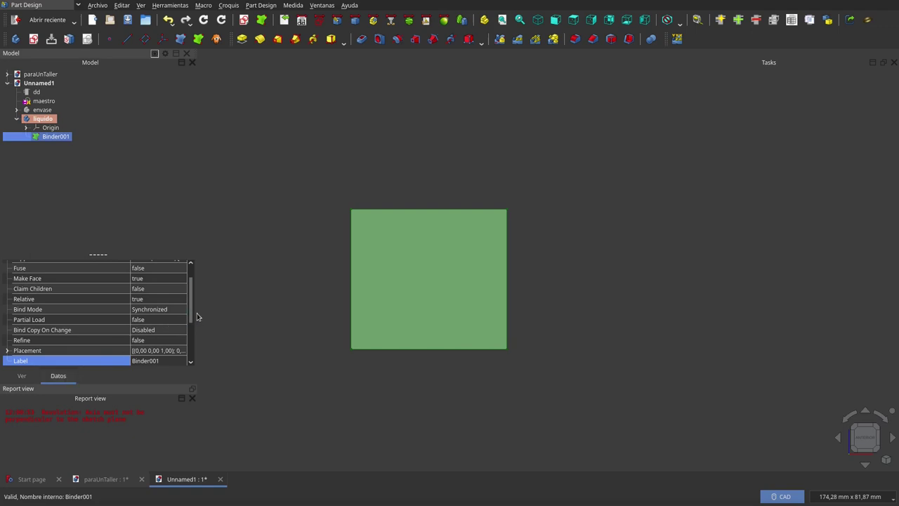
scroll(196, 302, "up", 2)
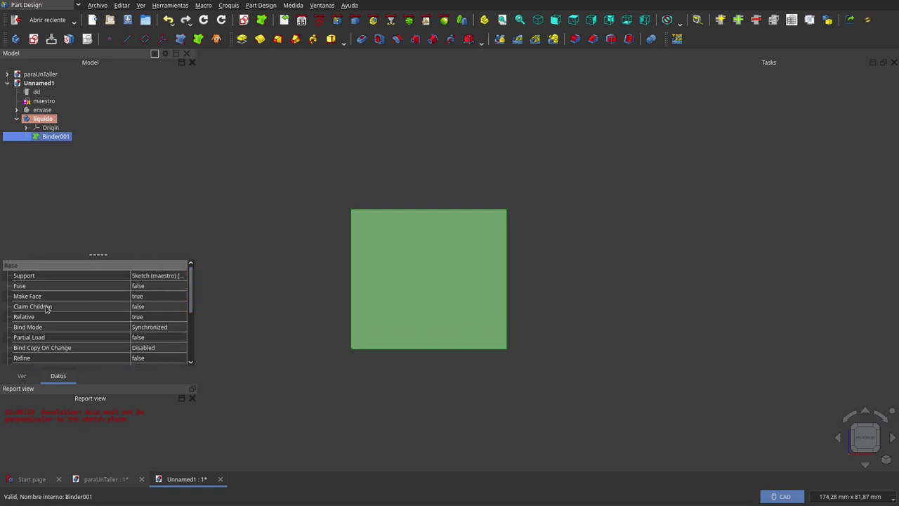
left_click(141, 318)
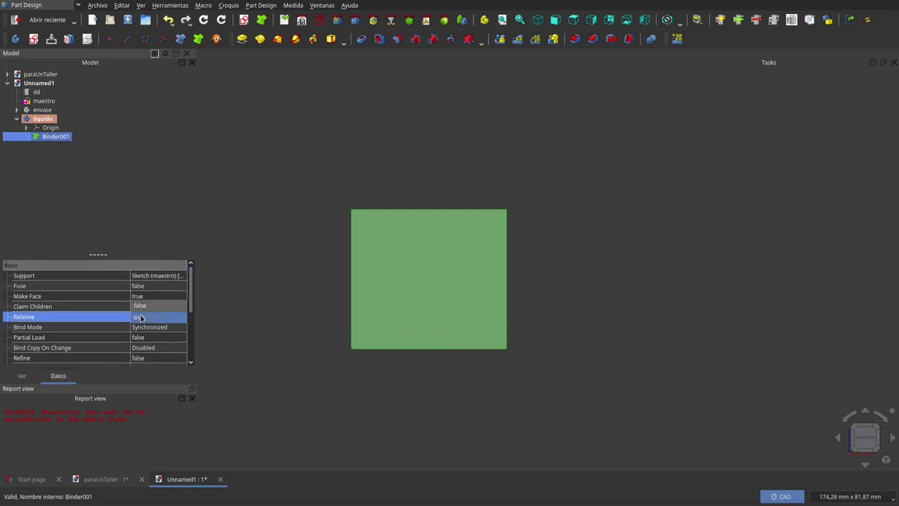
left_click(141, 305)
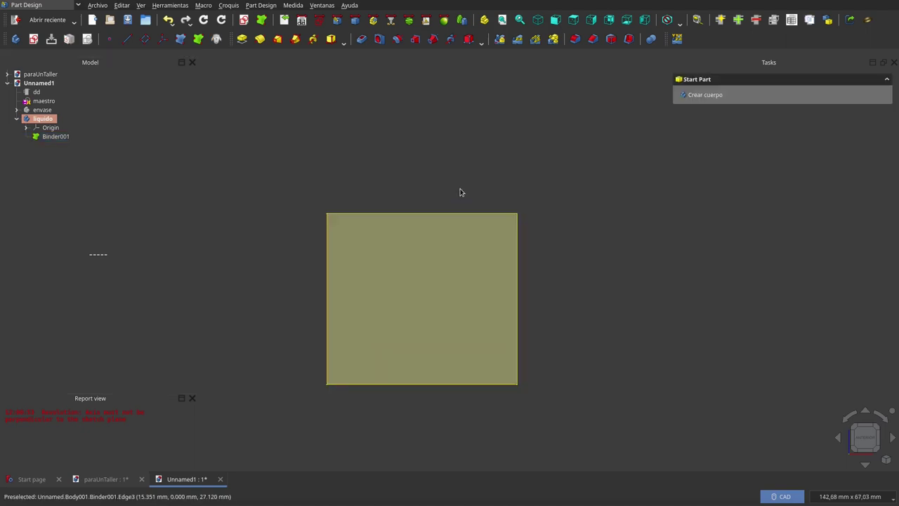
left_click(451, 286)
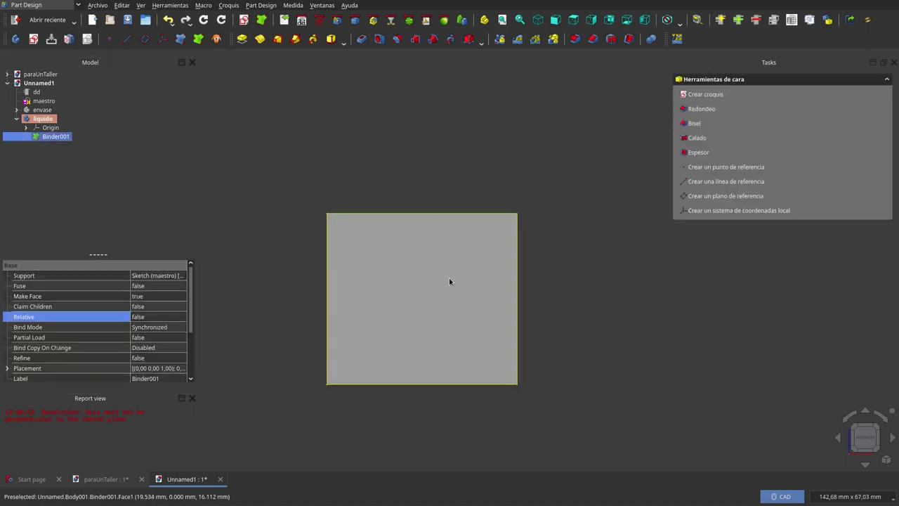
- Revolve the Binder001 face a full 360° around the Z axis into Revolution001
left_click(260, 39)
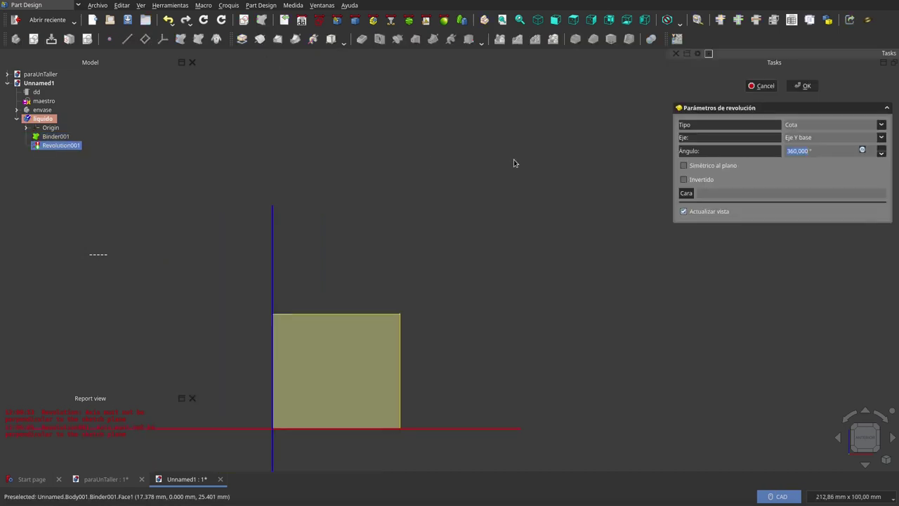
scroll(514, 163, "down", 3)
scroll(379, 319, "up", 1)
scroll(383, 316, "up", 3)
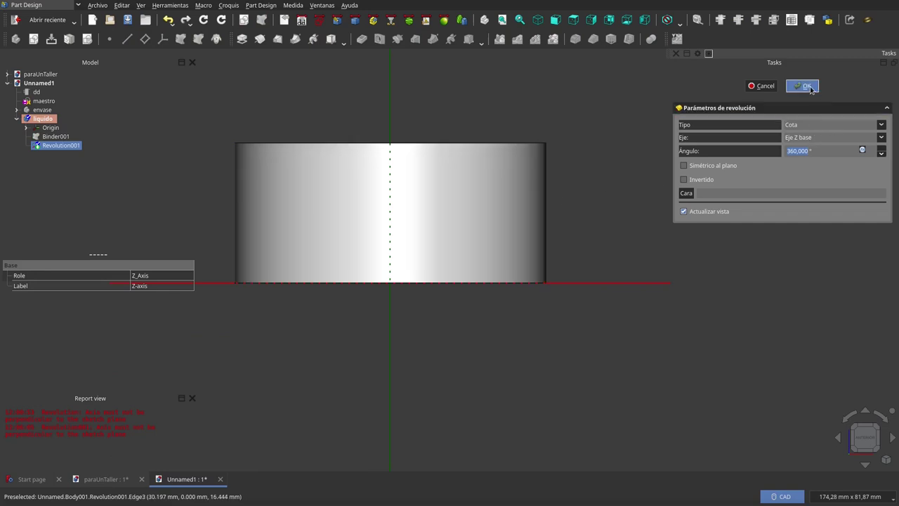
left_click(807, 86)
- Hide Revolution001 and show the Binder001 face instead
left_click(51, 146)
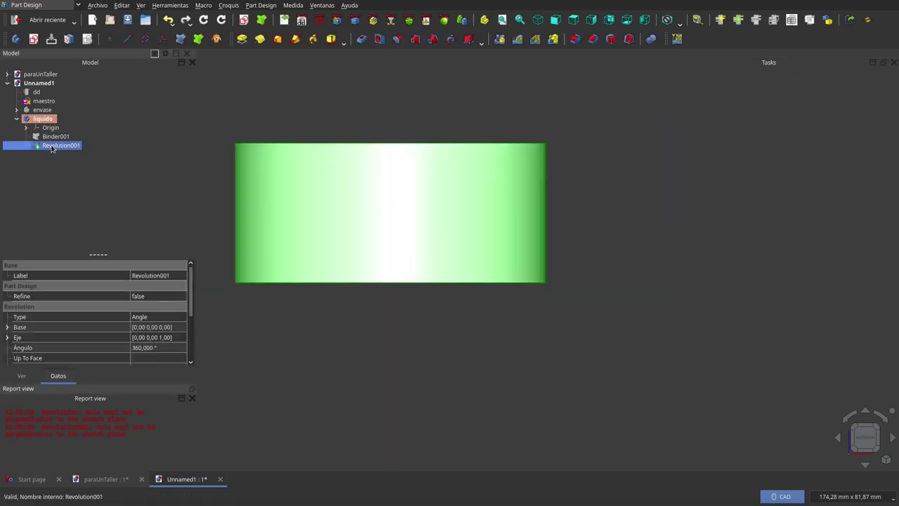
key("space")
left_click(55, 136)
key("space")
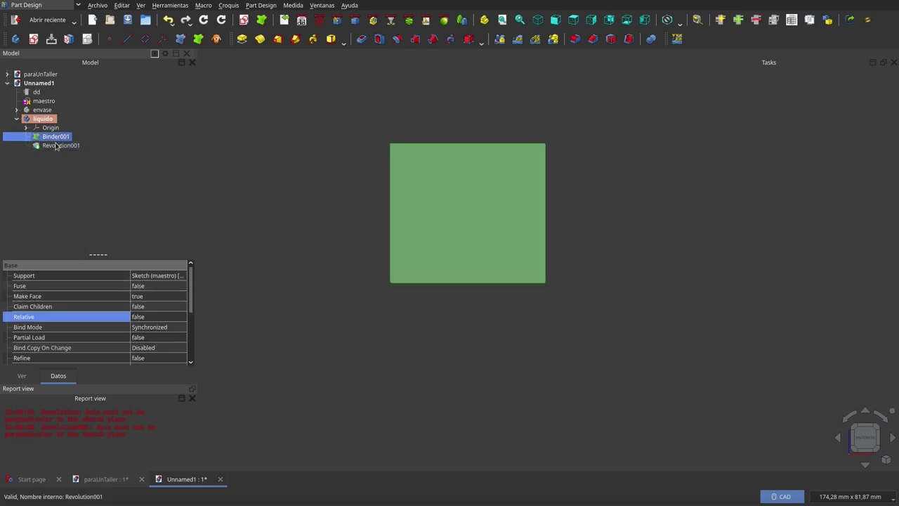
left_click(56, 145)
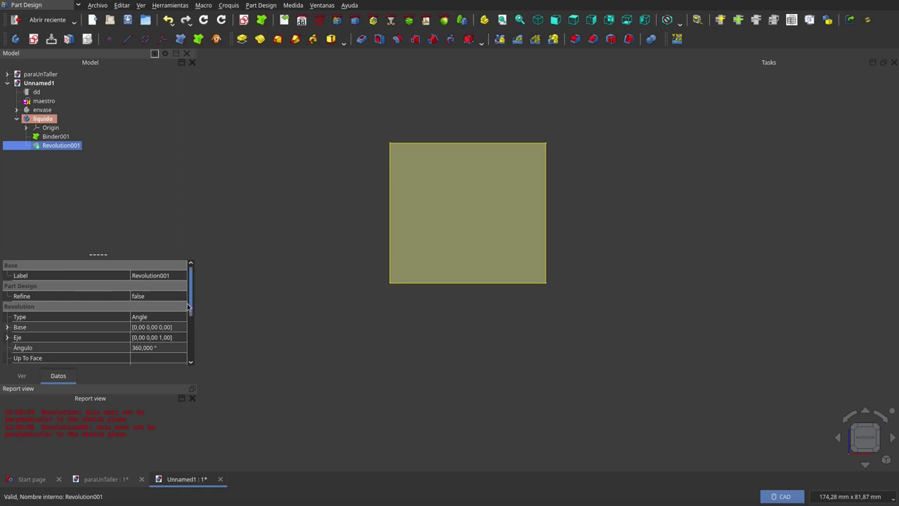
scroll(164, 345, "down", 1)
left_click(168, 345)
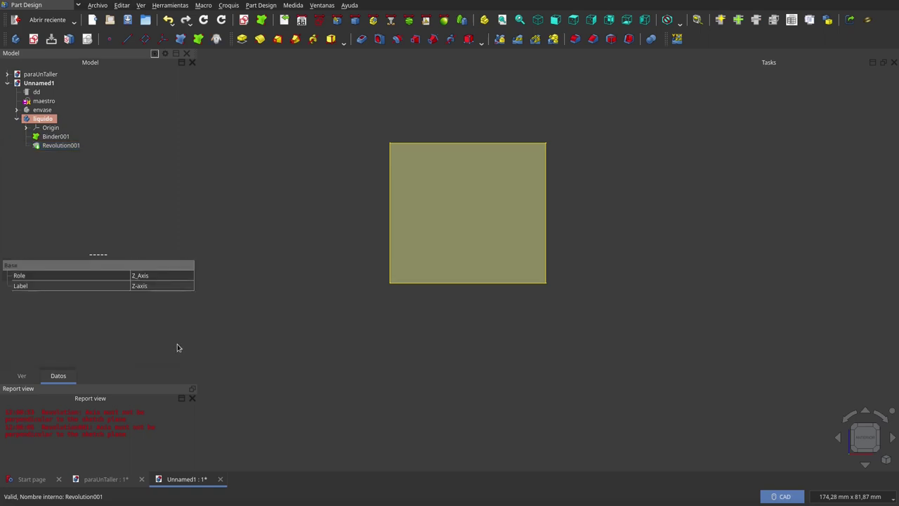
- Change Revolution001's Reference Axis from Z to Binder001's Edge4
left_click(67, 145)
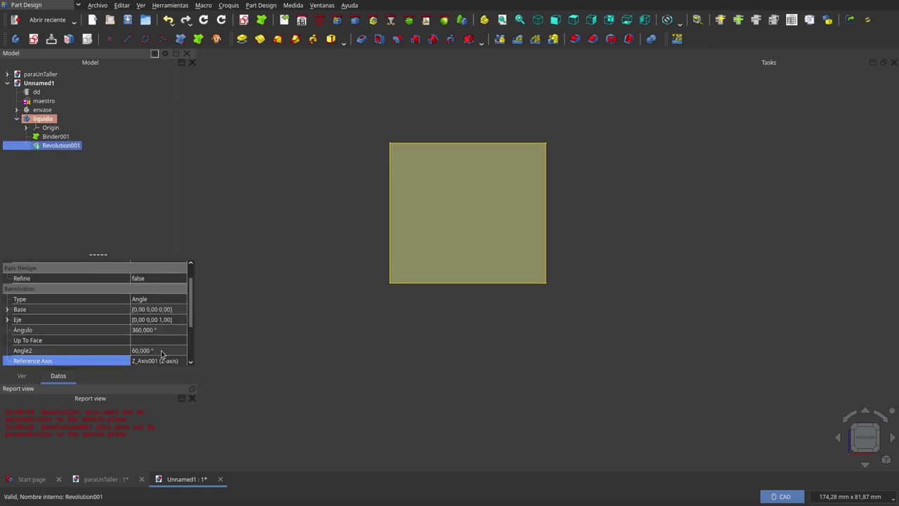
left_click(167, 361)
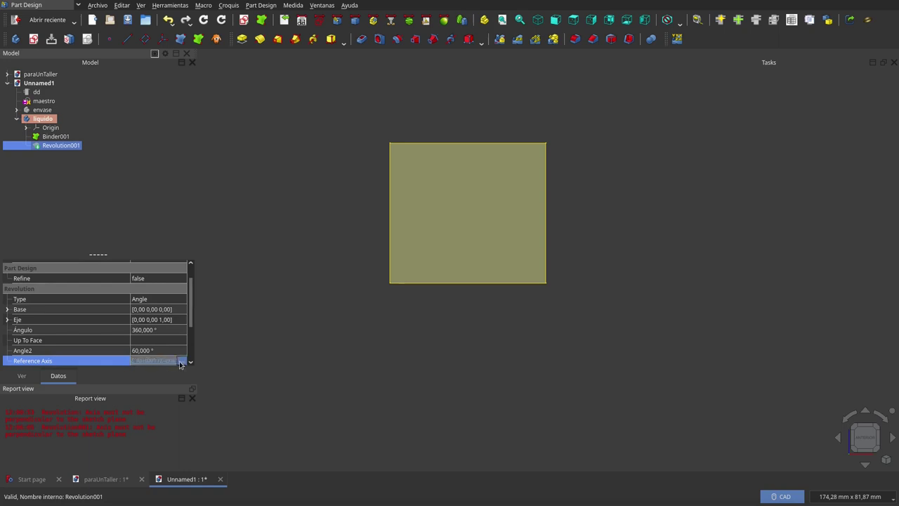
left_click(182, 360)
left_click(367, 323)
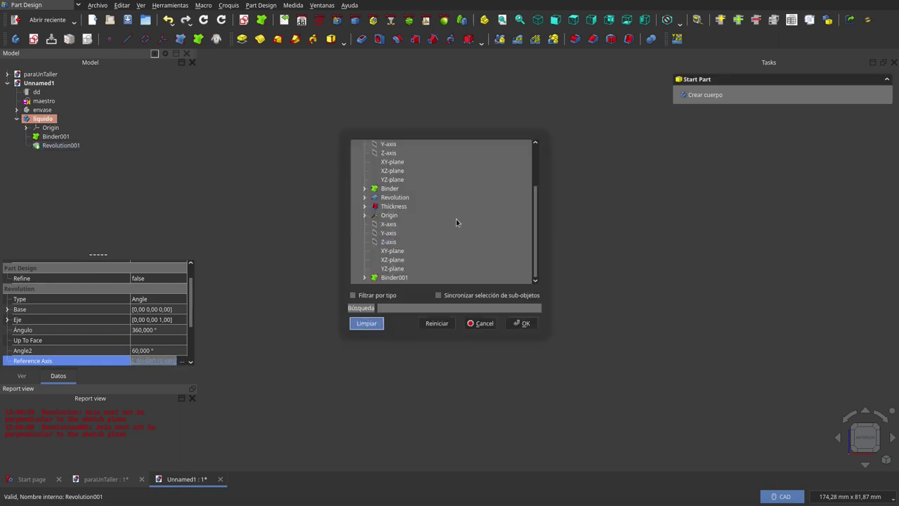
left_click_drag(456, 218, 607, 214, "alt")
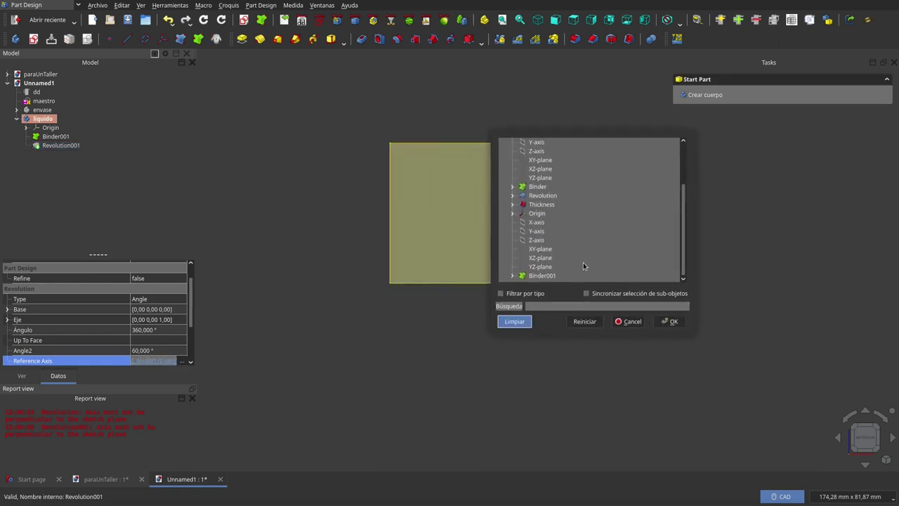
left_click(390, 232)
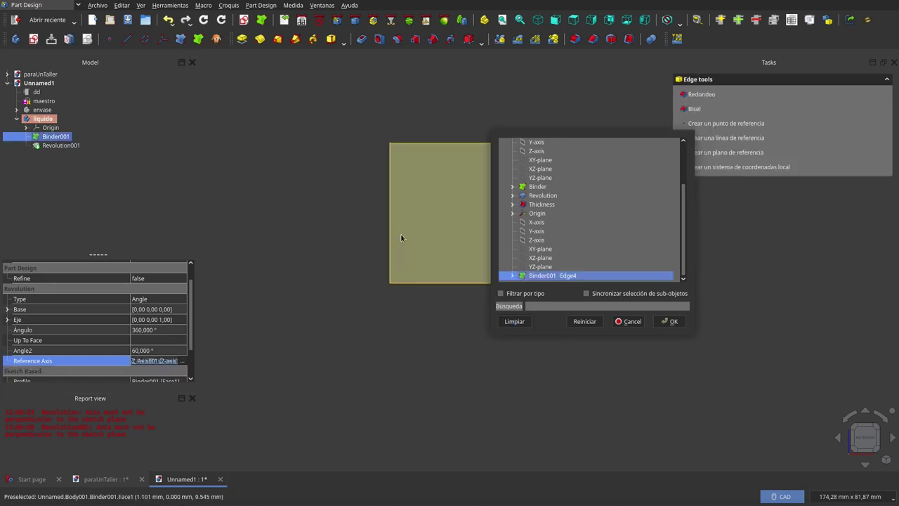
key("Return")
- Set the liquido body's Shape Color to dark red (85, 0, 0)
left_click(53, 139)
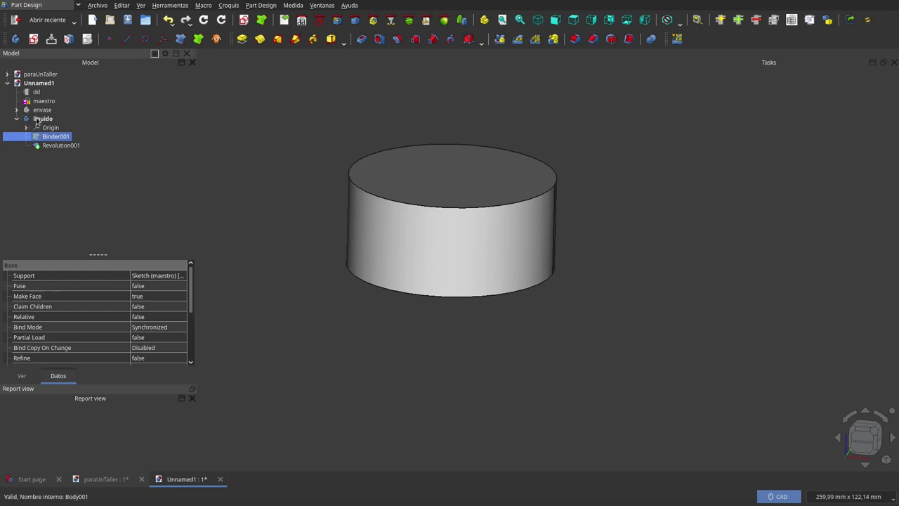
left_click(40, 119)
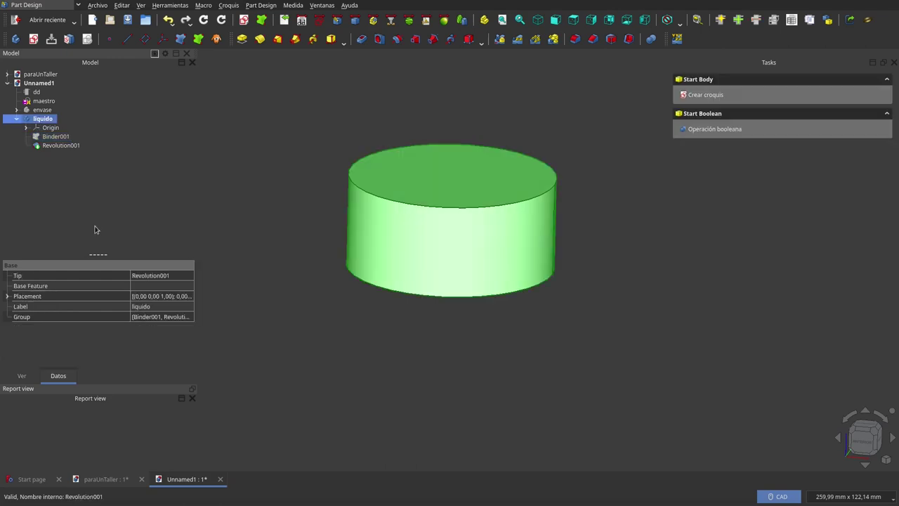
left_click(21, 375)
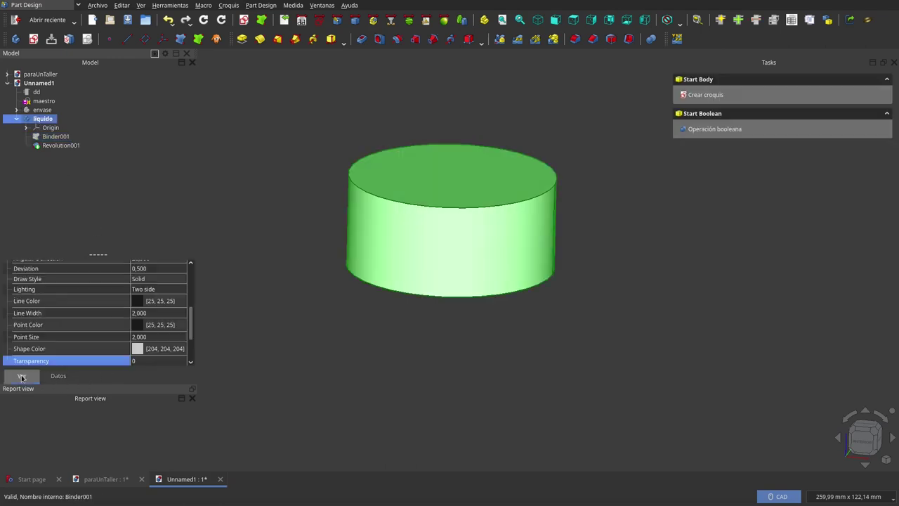
left_click(136, 350)
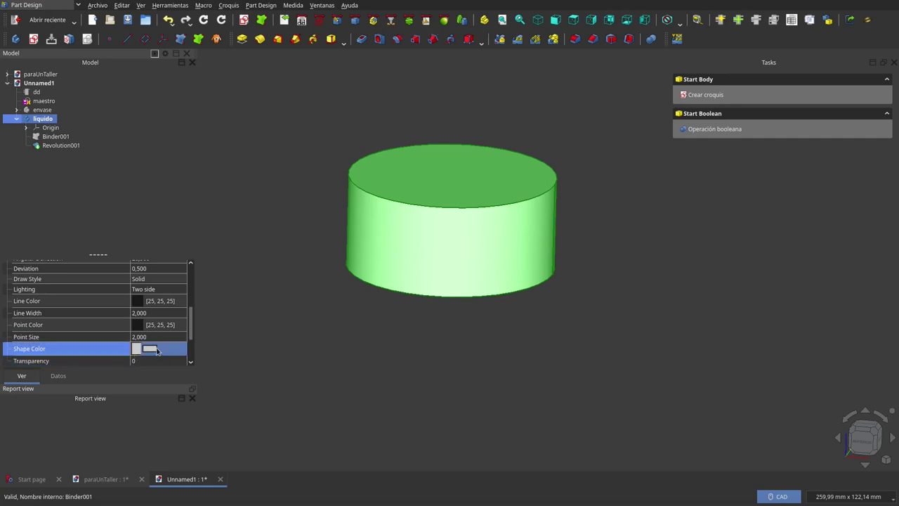
left_click(153, 349)
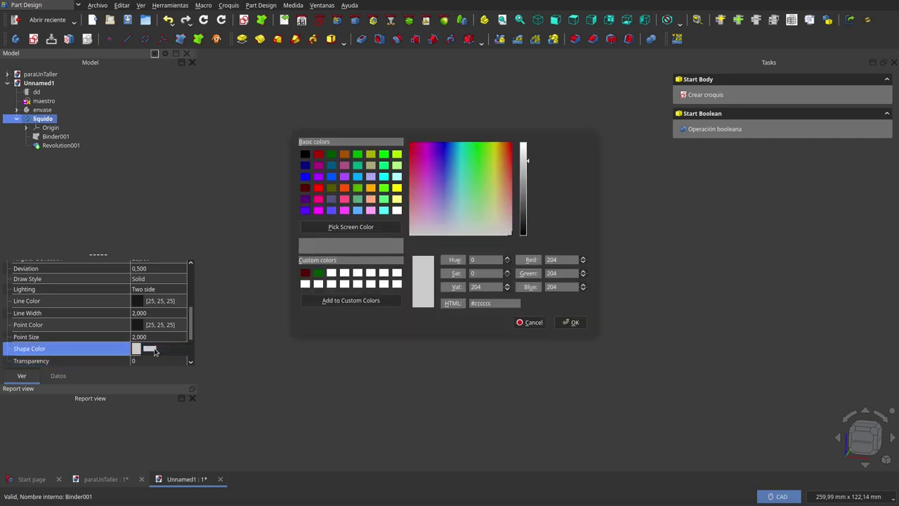
left_click(307, 190)
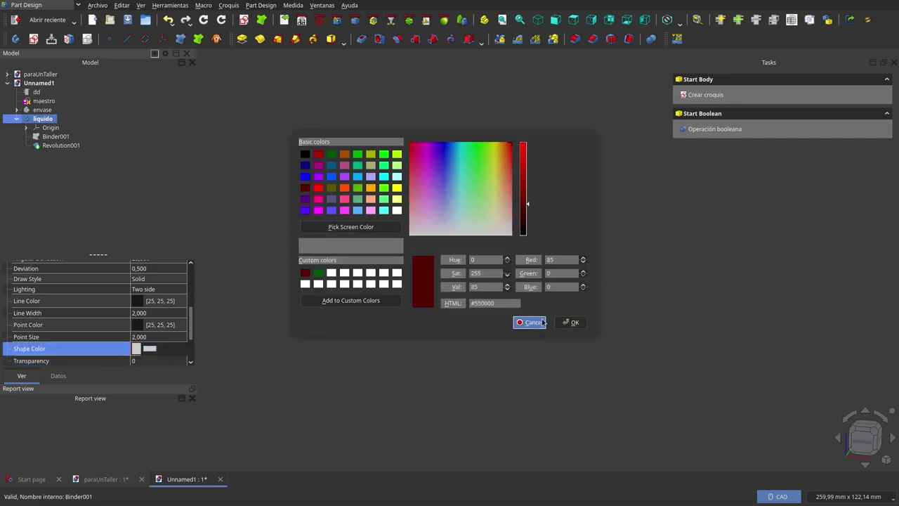
left_click(570, 322)
left_click(565, 327)
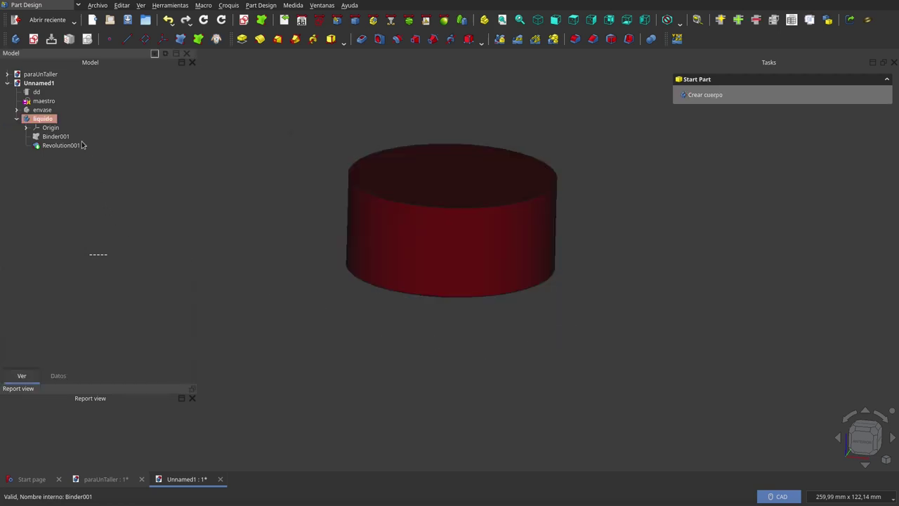
- Show the envase cup and view the red liquid sitting inside it
double_click(42, 118)
left_click(41, 110)
left_click(408, 363)
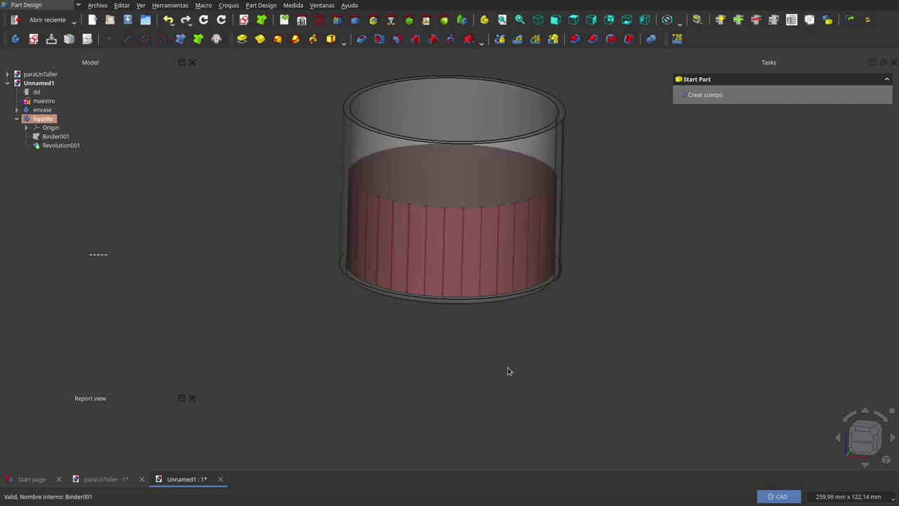
mouse_move(505, 369)
middle_mouse_down()
mouse_move(420, 324)
mouse_move(424, 297)
mouse_move(450, 332)
mouse_move(459, 379)
mouse_move(454, 171)
mouse_move(511, 228)
middle_mouse_up()
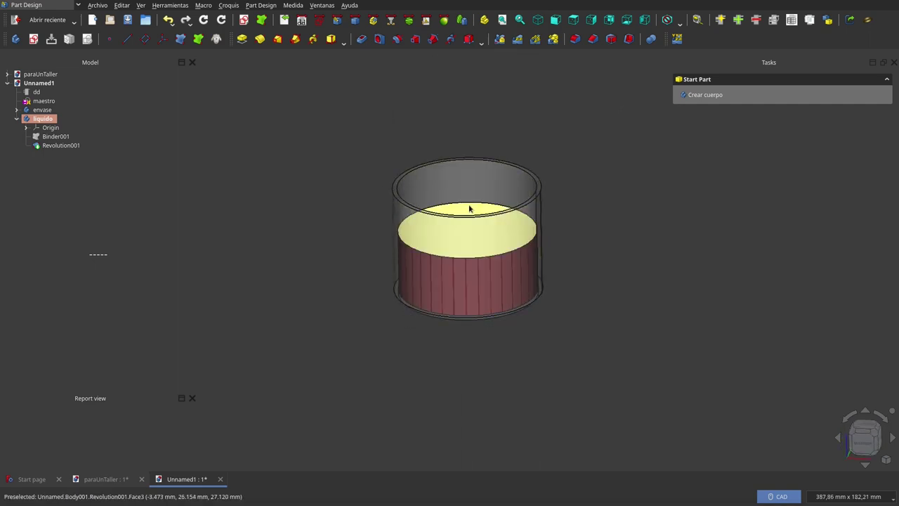
scroll(465, 210, "up", 3)
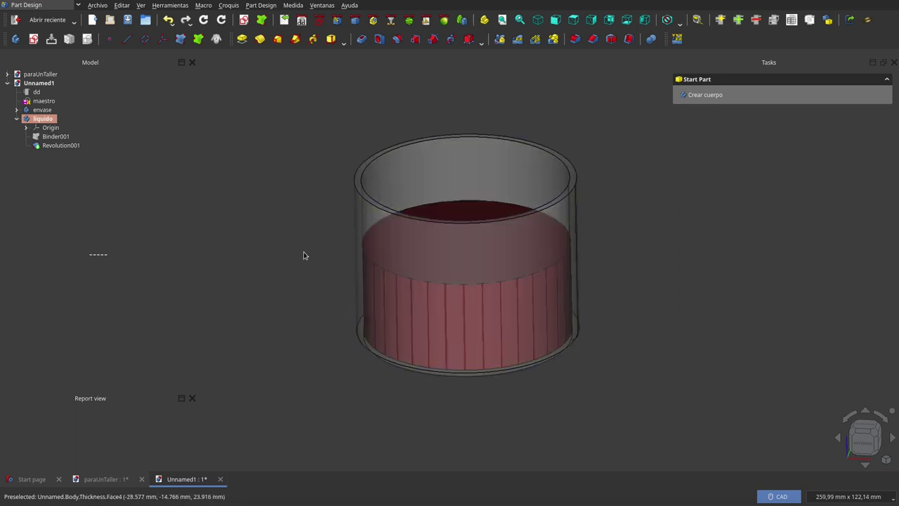
- Collapse liquido in the tree and switch to the DynamicData workbench
left_click(55, 121)
double_click(47, 120)
mouse_move(42, 119)
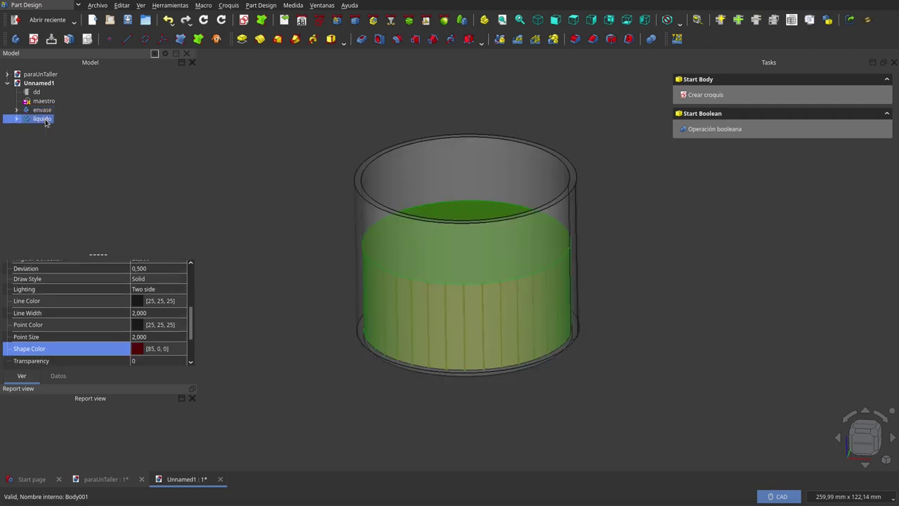
left_click(306, 124)
scroll(492, 127, "up", 2)
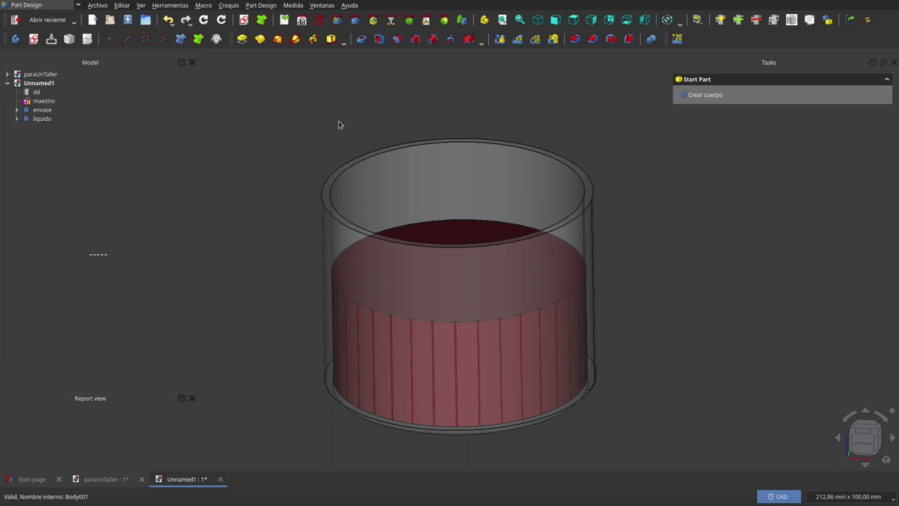
left_click(301, 21)
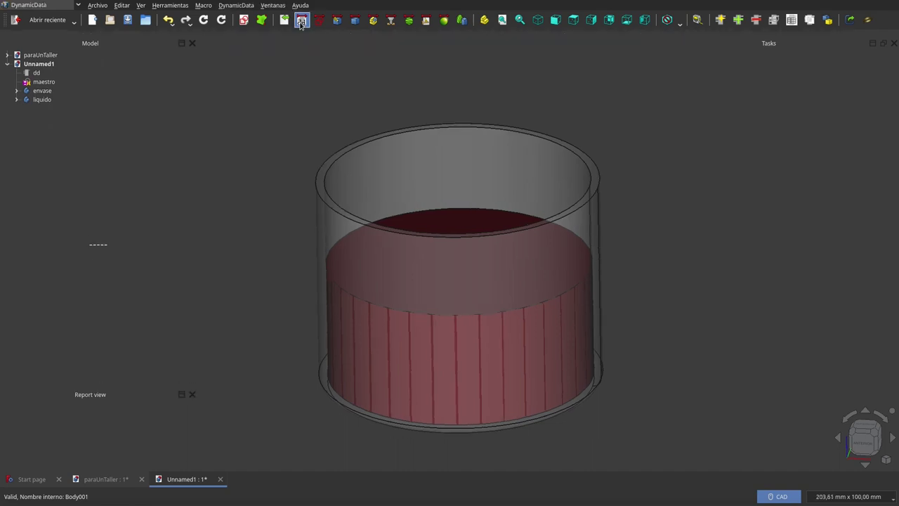
- Select envase and liquido, then bind liquido's Placement to envase's Placement in DynamicData's copy/bind dialog
left_click(38, 93)
left_click(42, 100, "ctrl")
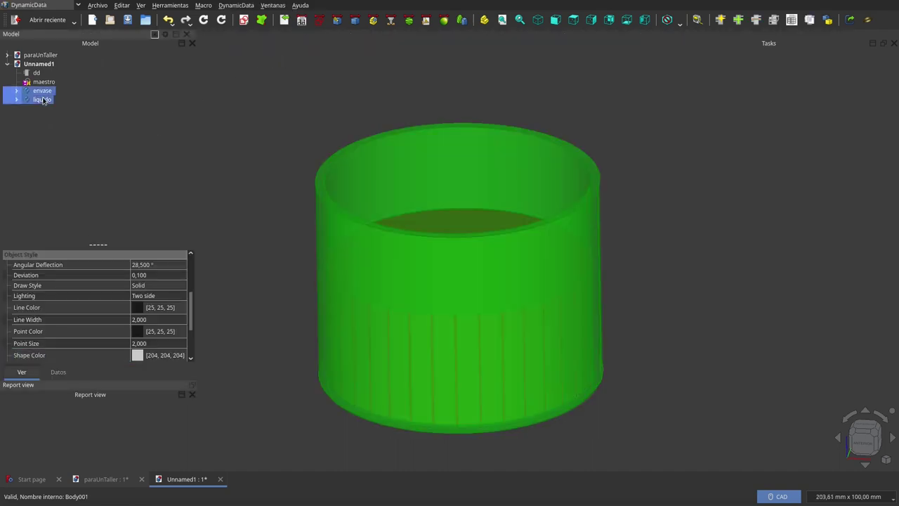
left_click(246, 6)
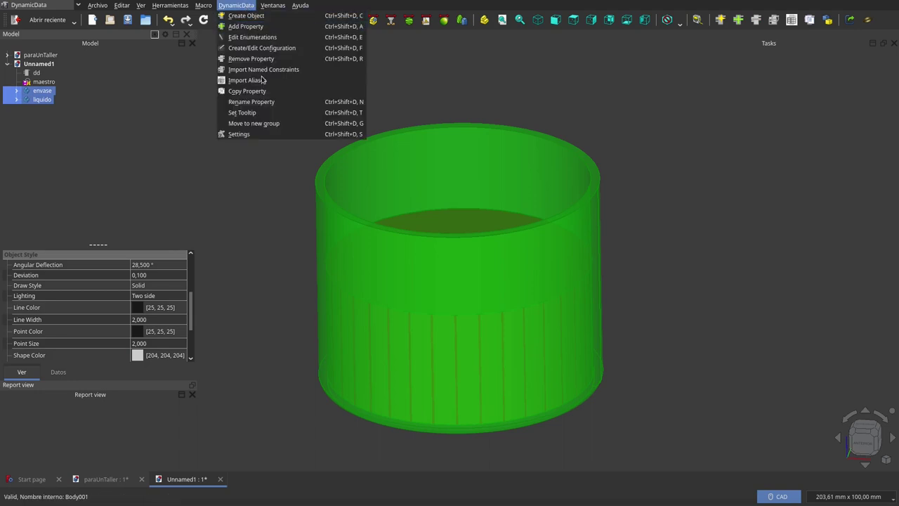
left_click(249, 95)
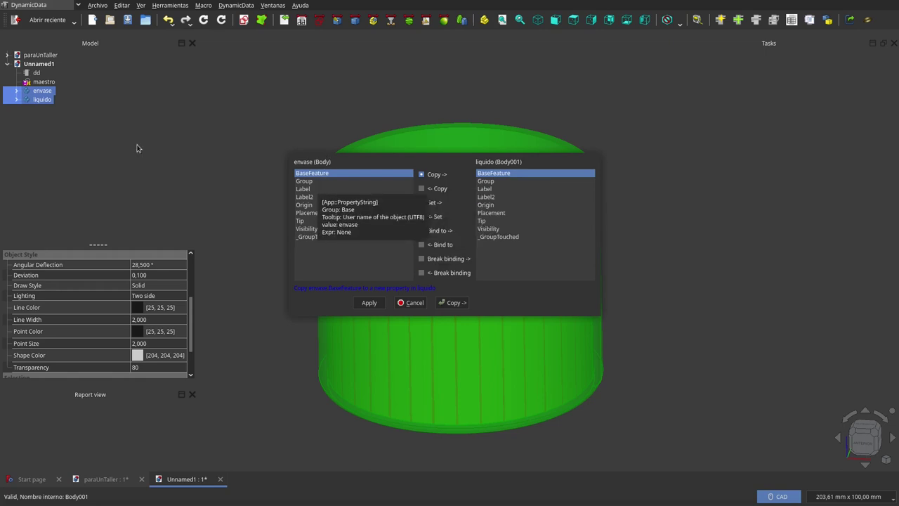
left_click(316, 213)
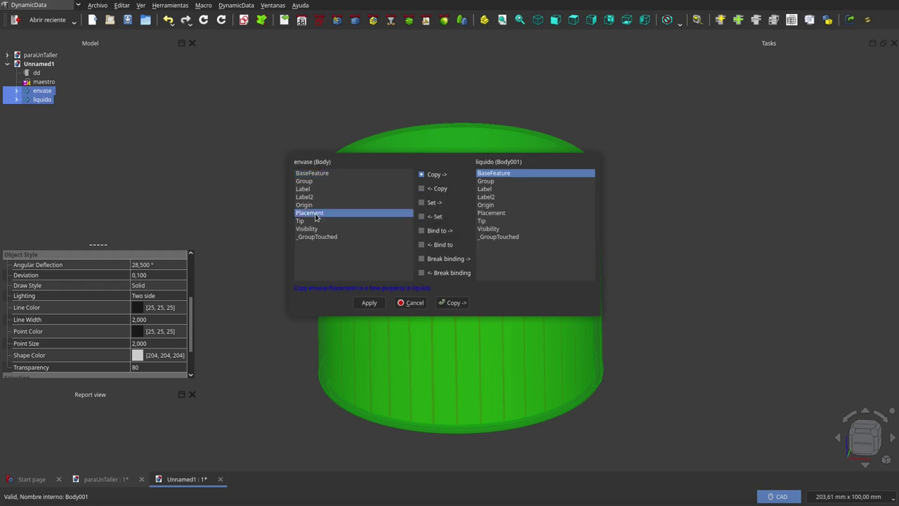
left_click(495, 214)
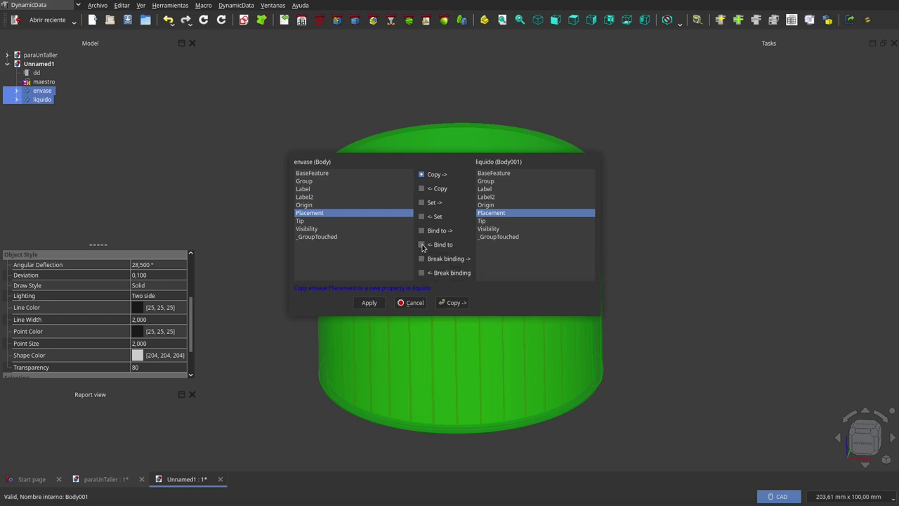
left_click(422, 245)
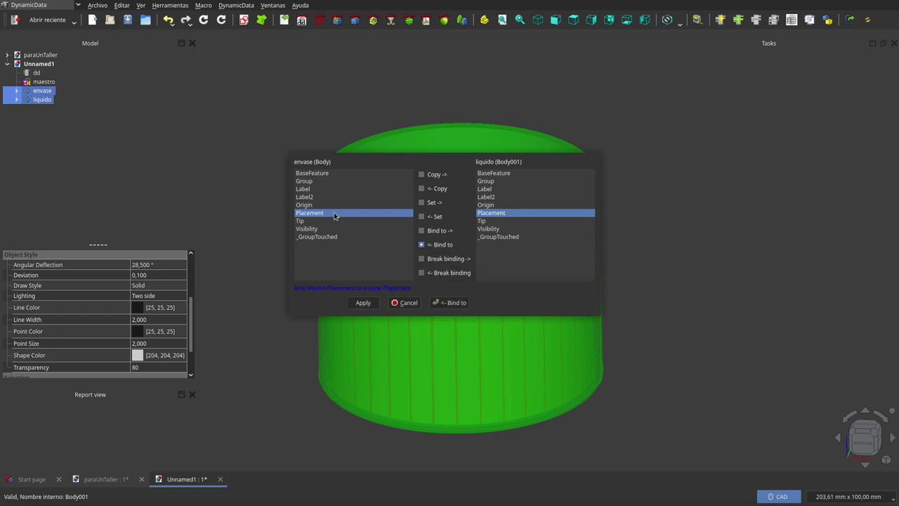
- Apply the liquido placement binding to envase, clear the selection and re-centre the cup in view
left_click(442, 307)
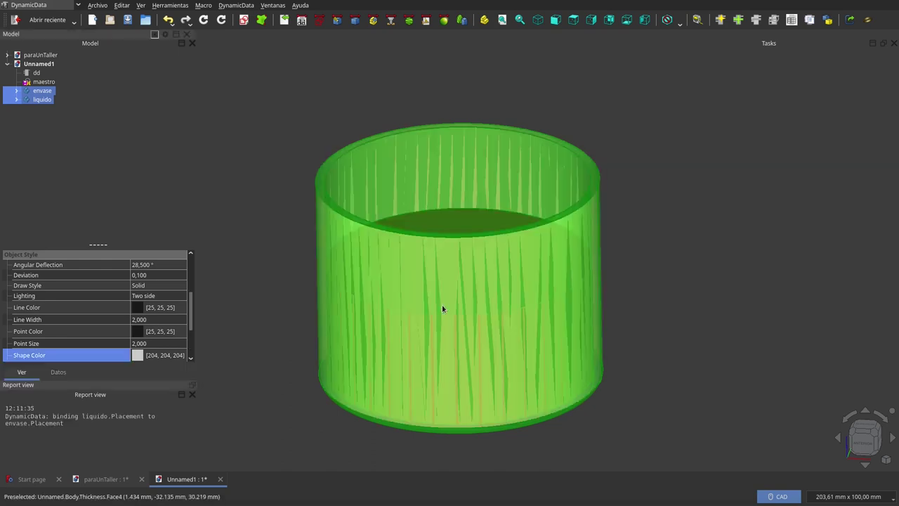
left_click(699, 231)
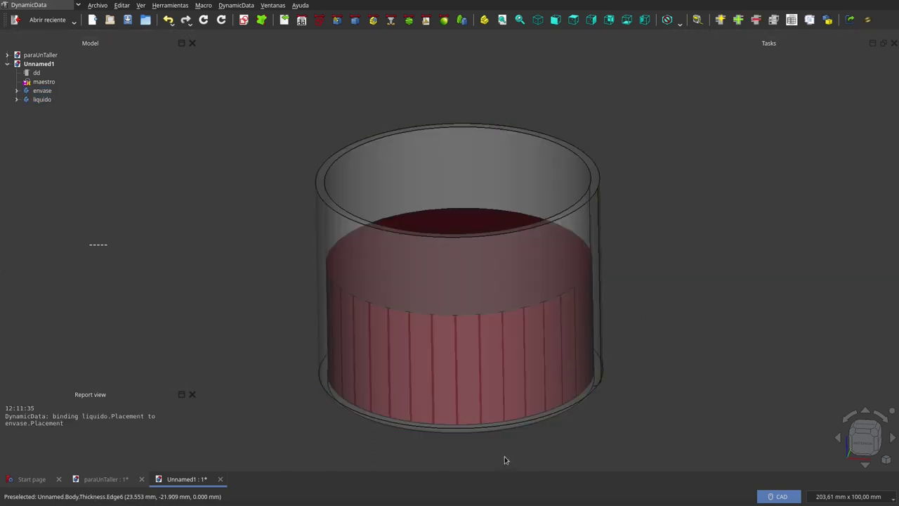
scroll(510, 449, "up", 1)
scroll(510, 444, "down", 1)
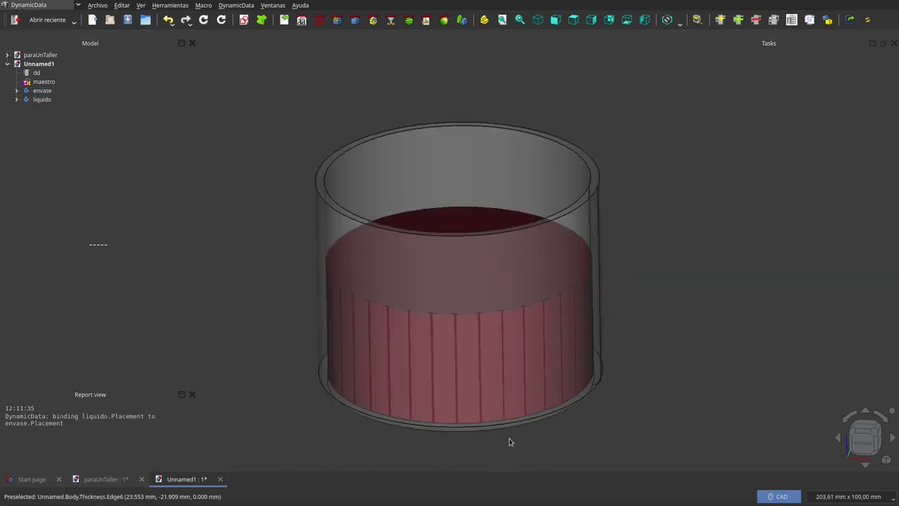
mouse_move(493, 349)
middle_mouse_down()
mouse_move(478, 245)
mouse_move(489, 314)
middle_mouse_up()
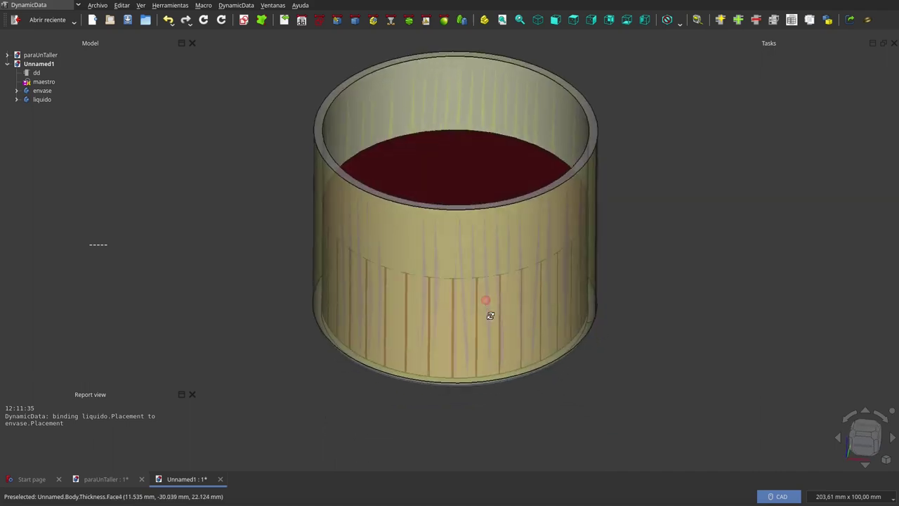
- Move the envase cup's Placement position to x = 26 mm
left_click(43, 93)
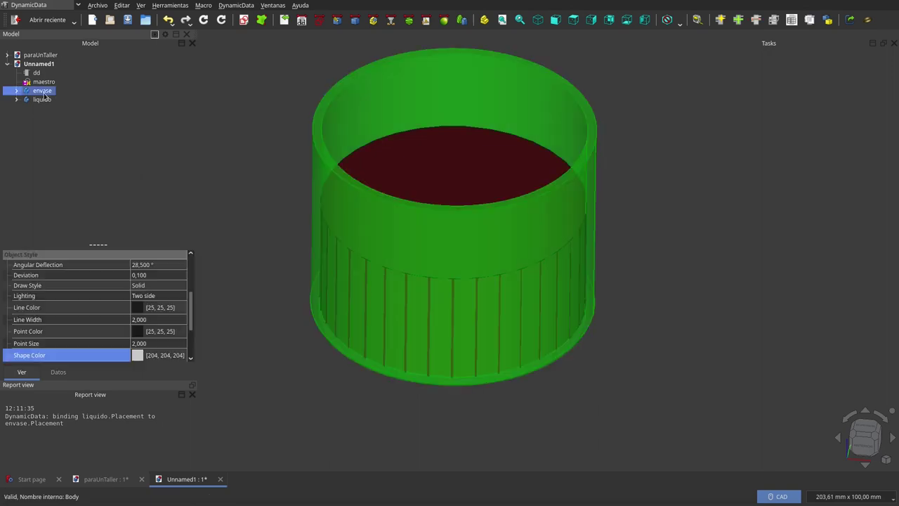
left_click(67, 375)
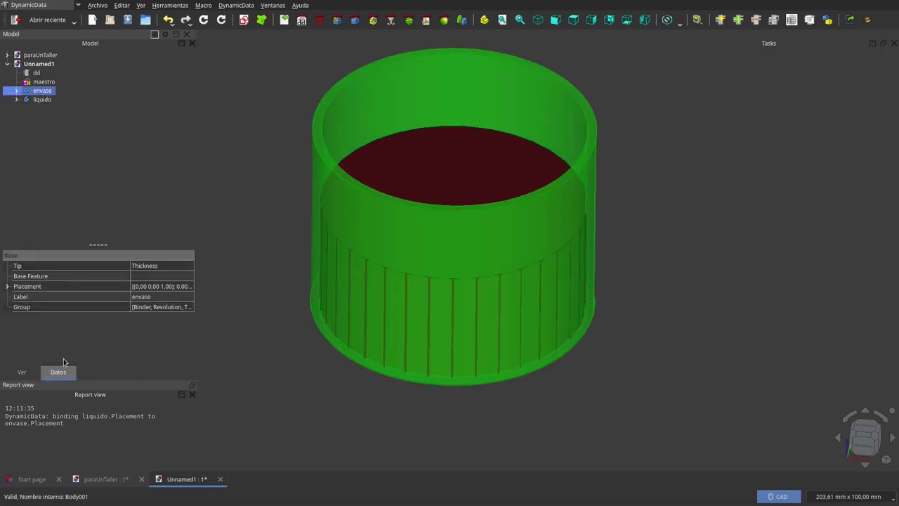
left_click(7, 287)
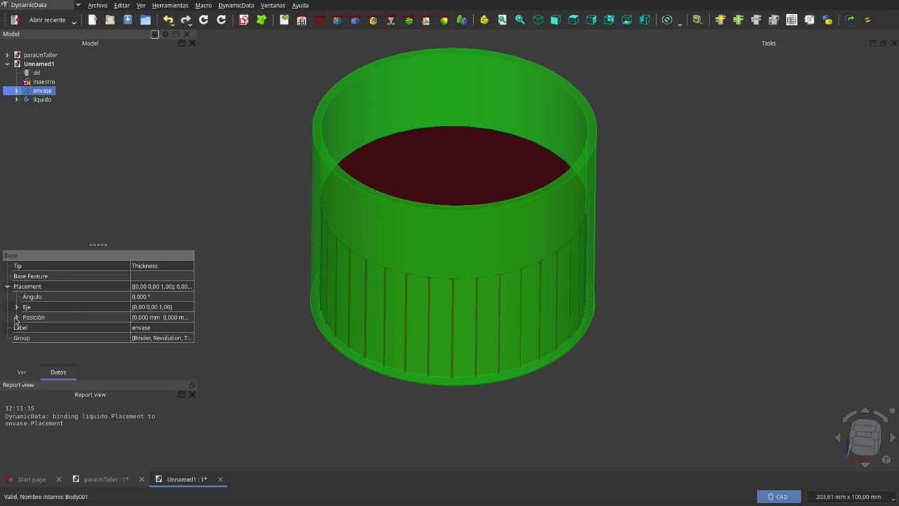
left_click(17, 318)
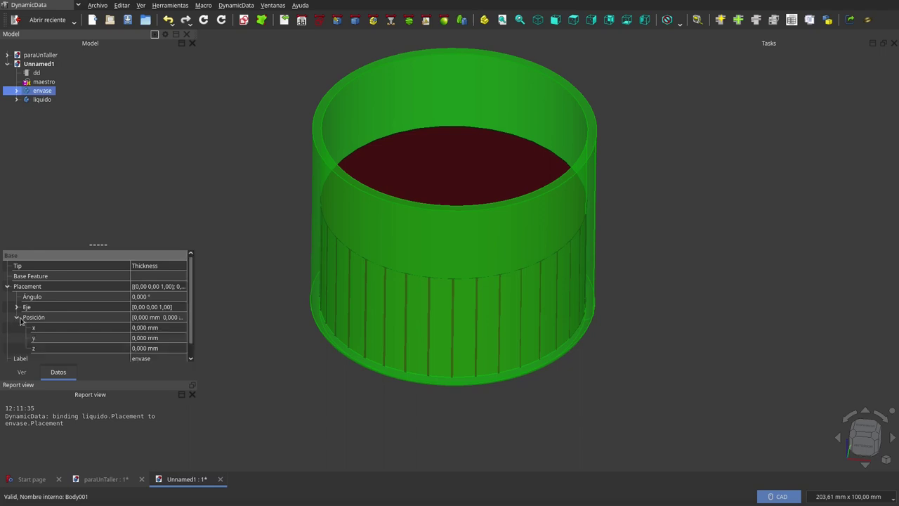
left_click(141, 328)
scroll(140, 327, "up", 3)
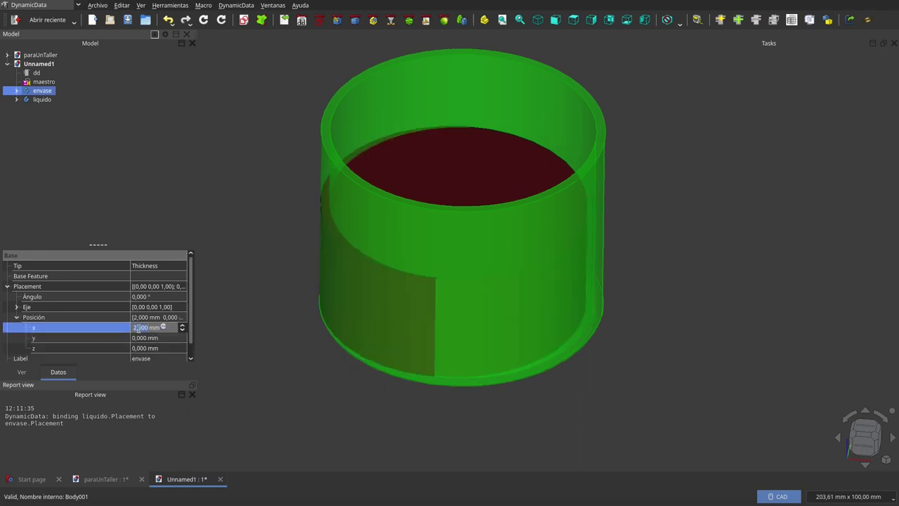
scroll(139, 328, "up", 7)
scroll(139, 328, "up", 7)
scroll(139, 328, "up", 4)
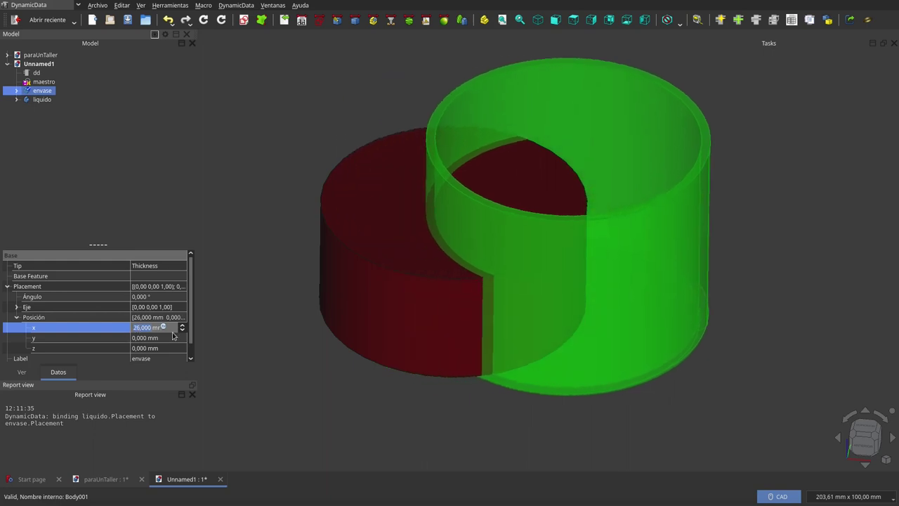
left_click(421, 416)
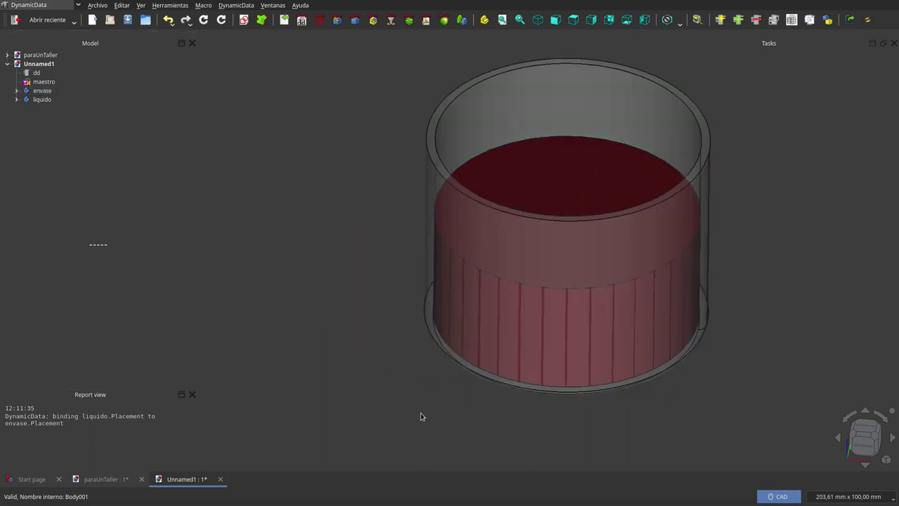
- Tilt the envase cup 19° about the axis (0,1,0) so the liquid tilts with it
left_click(43, 91)
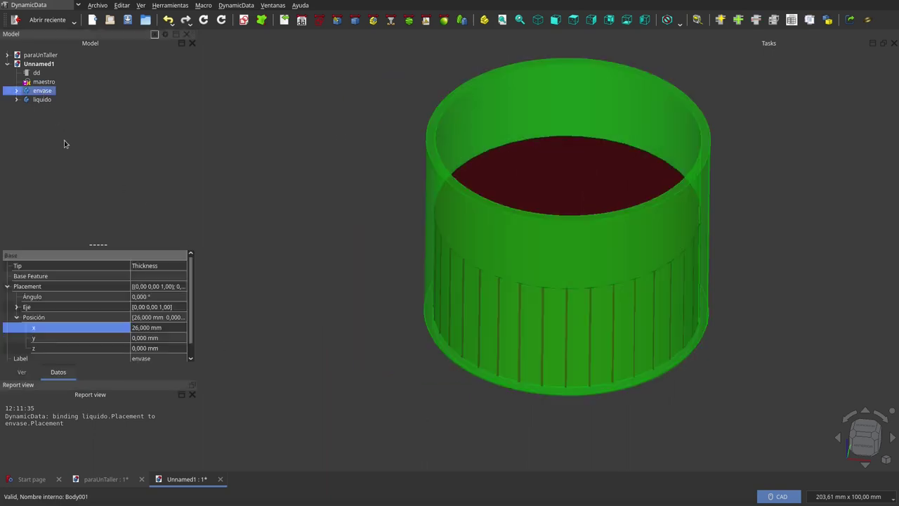
left_click(142, 297)
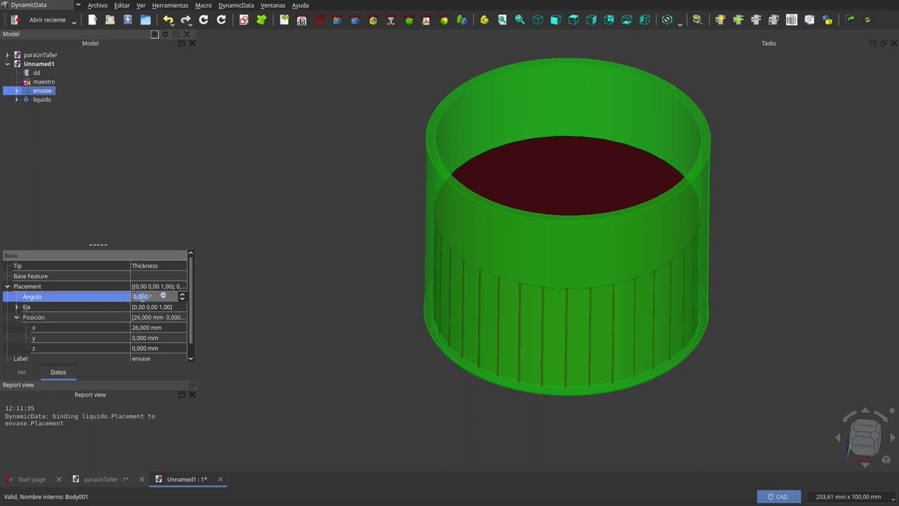
left_click(16, 306)
left_click(142, 328)
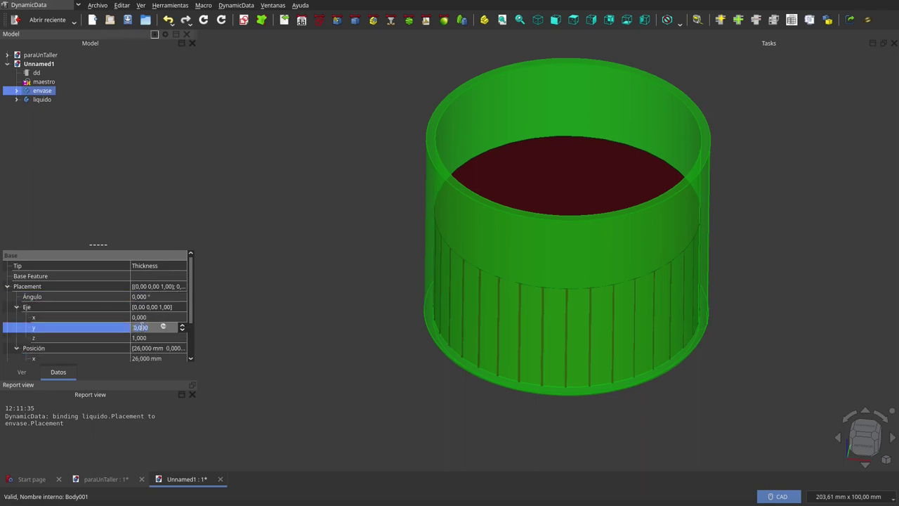
left_click(139, 338)
type("0,000")
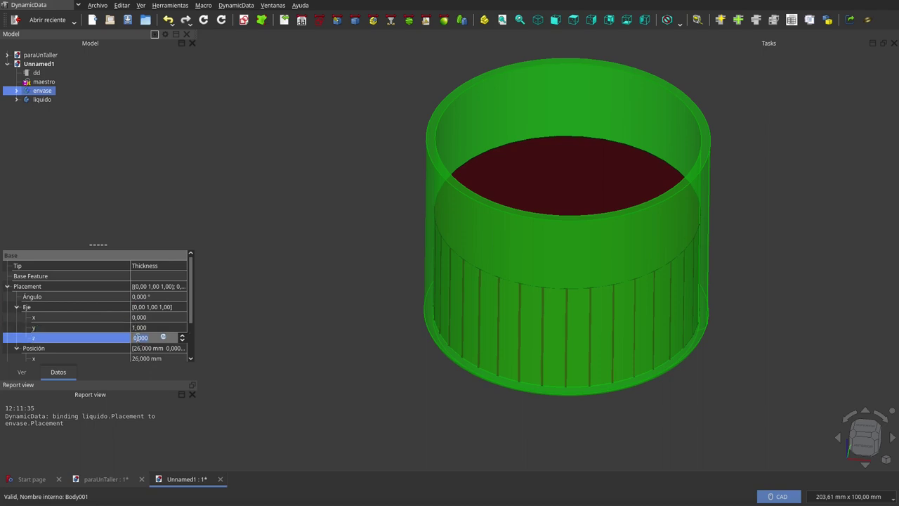
left_click(145, 296)
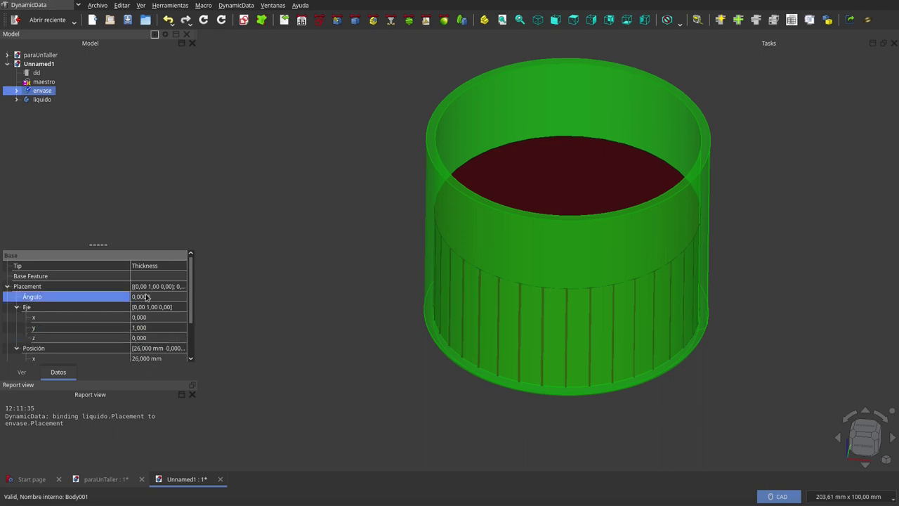
scroll(147, 296, "up", 5)
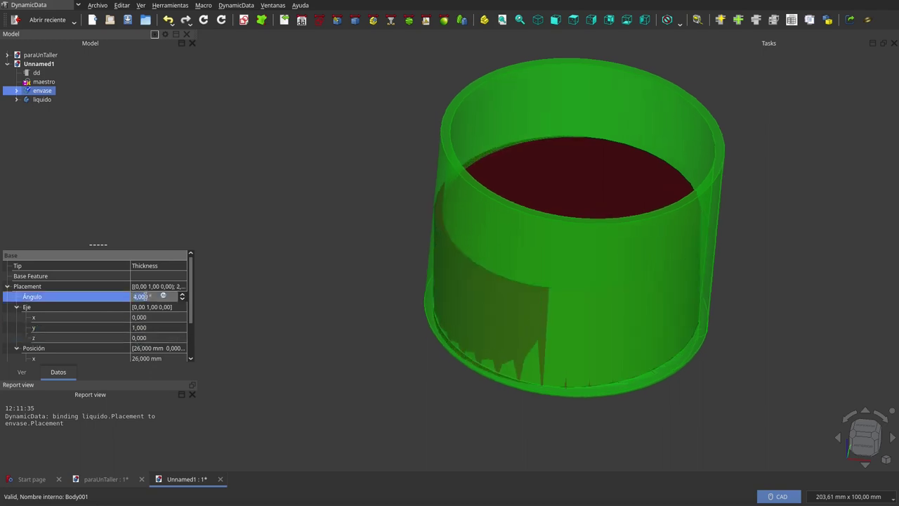
scroll(147, 297, "up", 3)
scroll(148, 297, "up", 6)
scroll(147, 296, "up", 5)
left_click(344, 317)
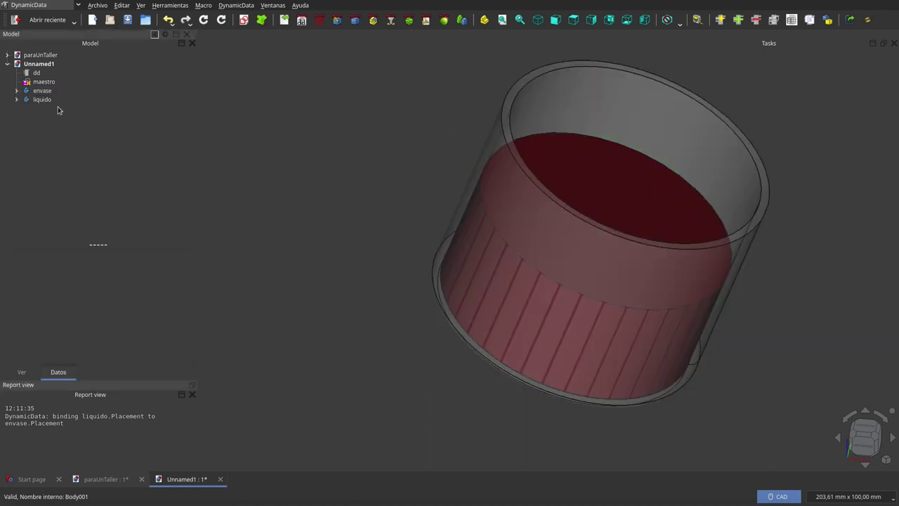
scroll(555, 315, "up", 3)
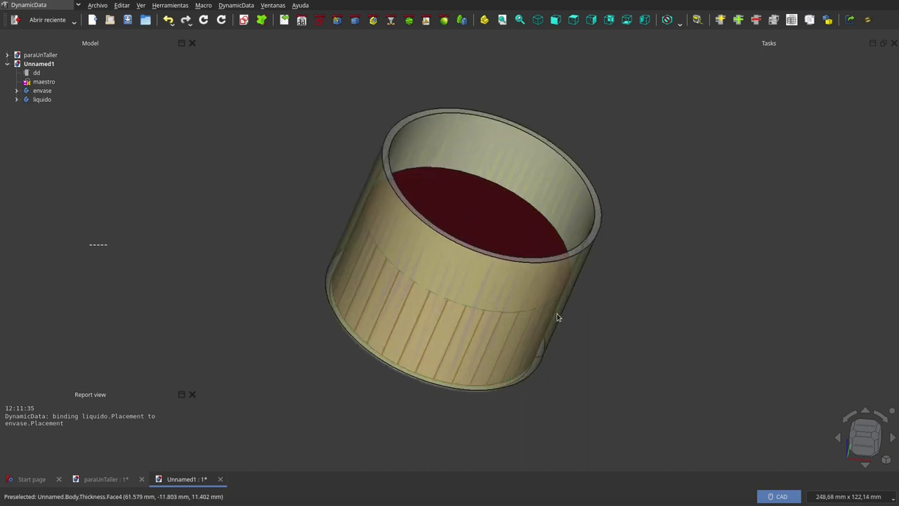
scroll(554, 253, "up", 2)
scroll(567, 248, "down", 2)
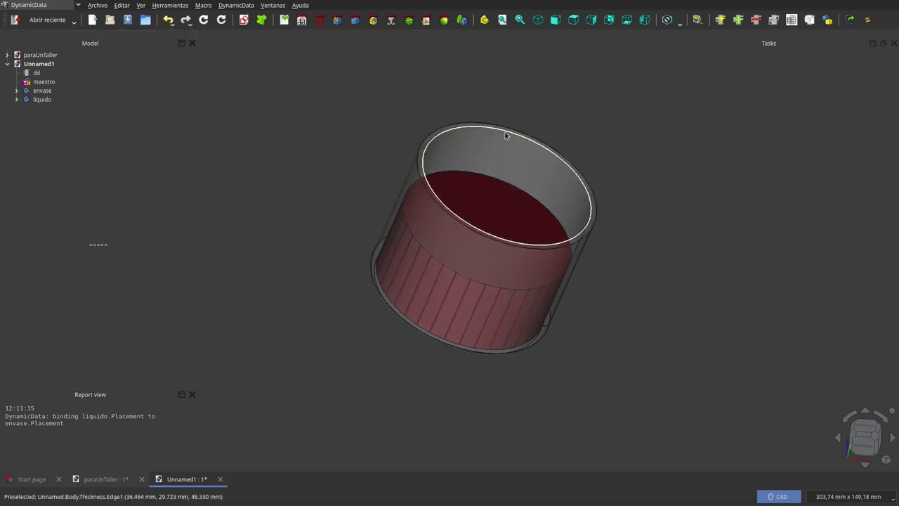
scroll(502, 136, "up", 2)
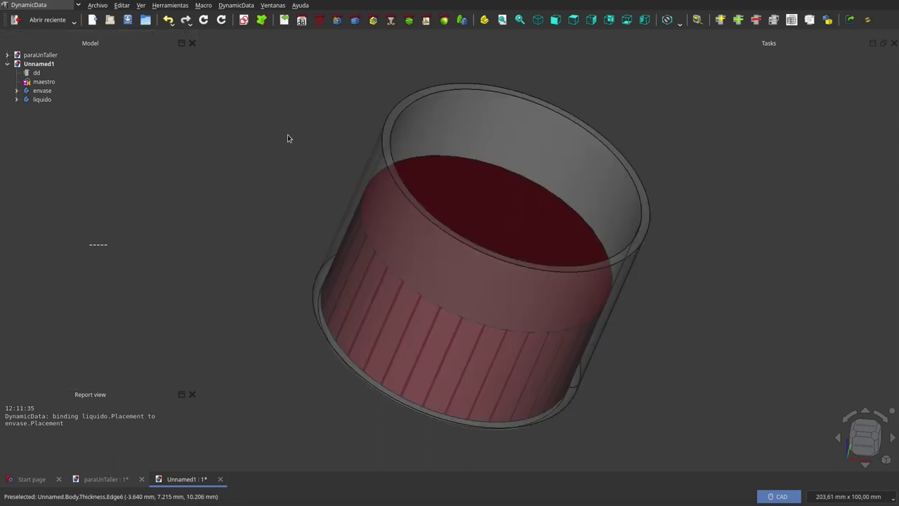